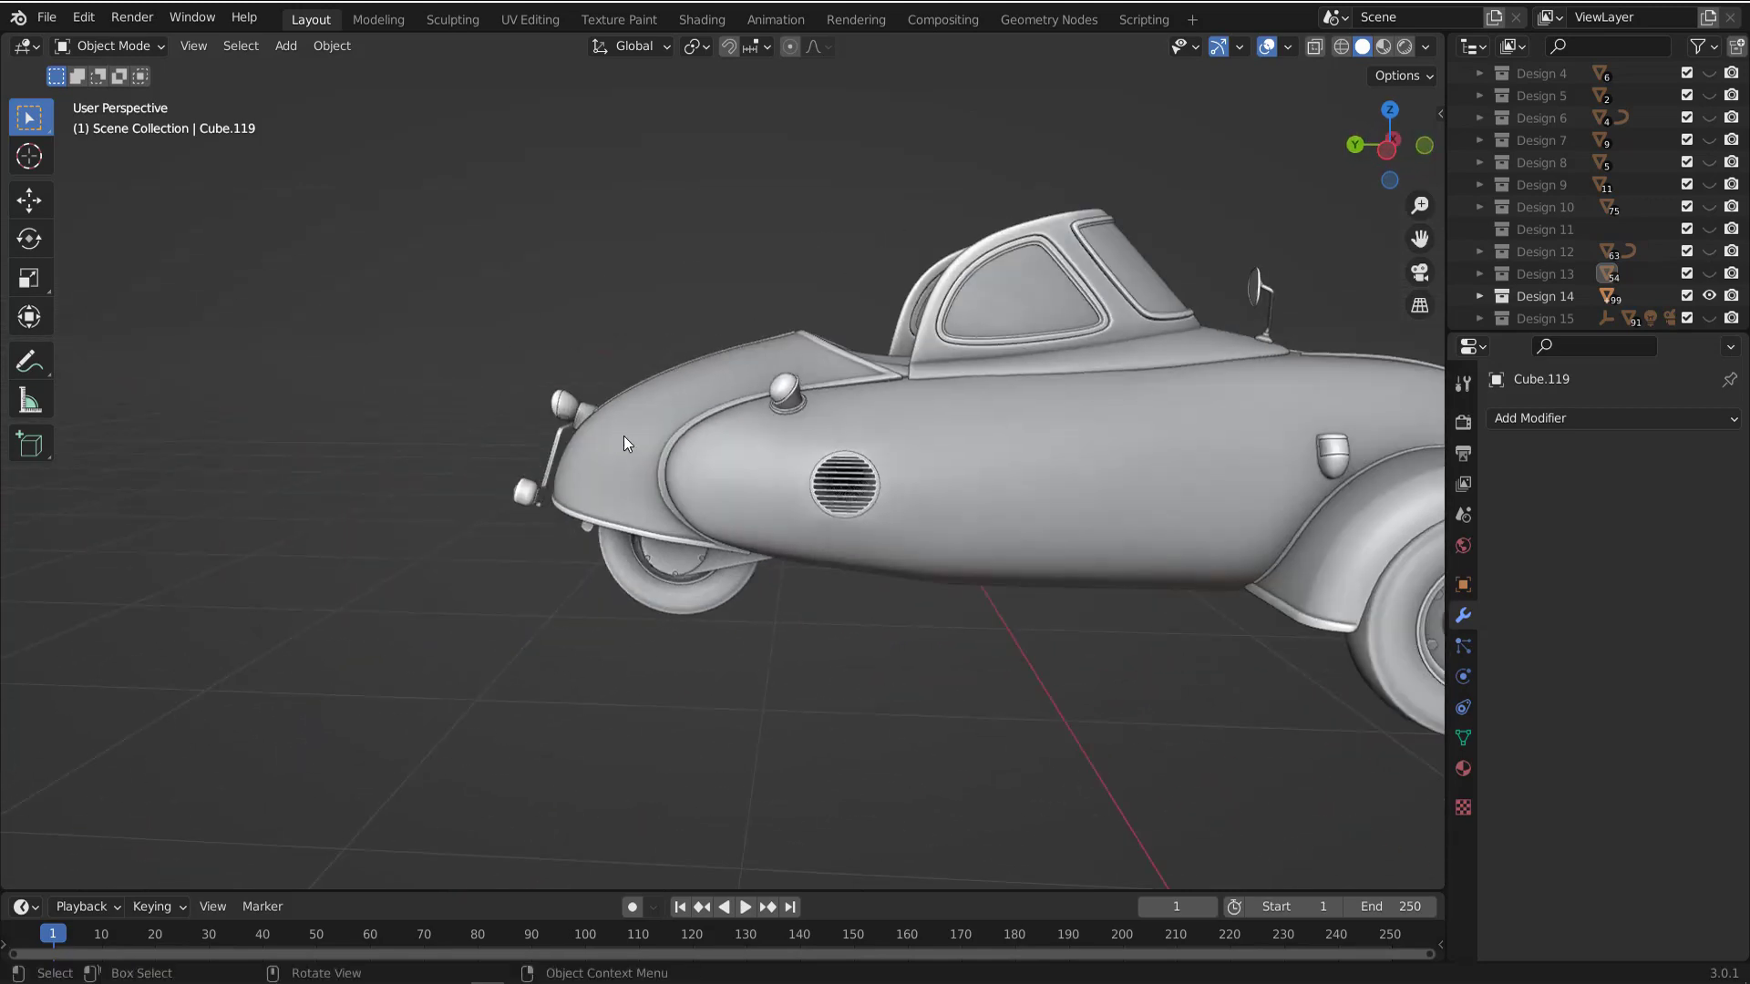
Zoom in to inspect the car up close, then zoom out until the whole car is framed.
scroll(918, 599, up, 5)
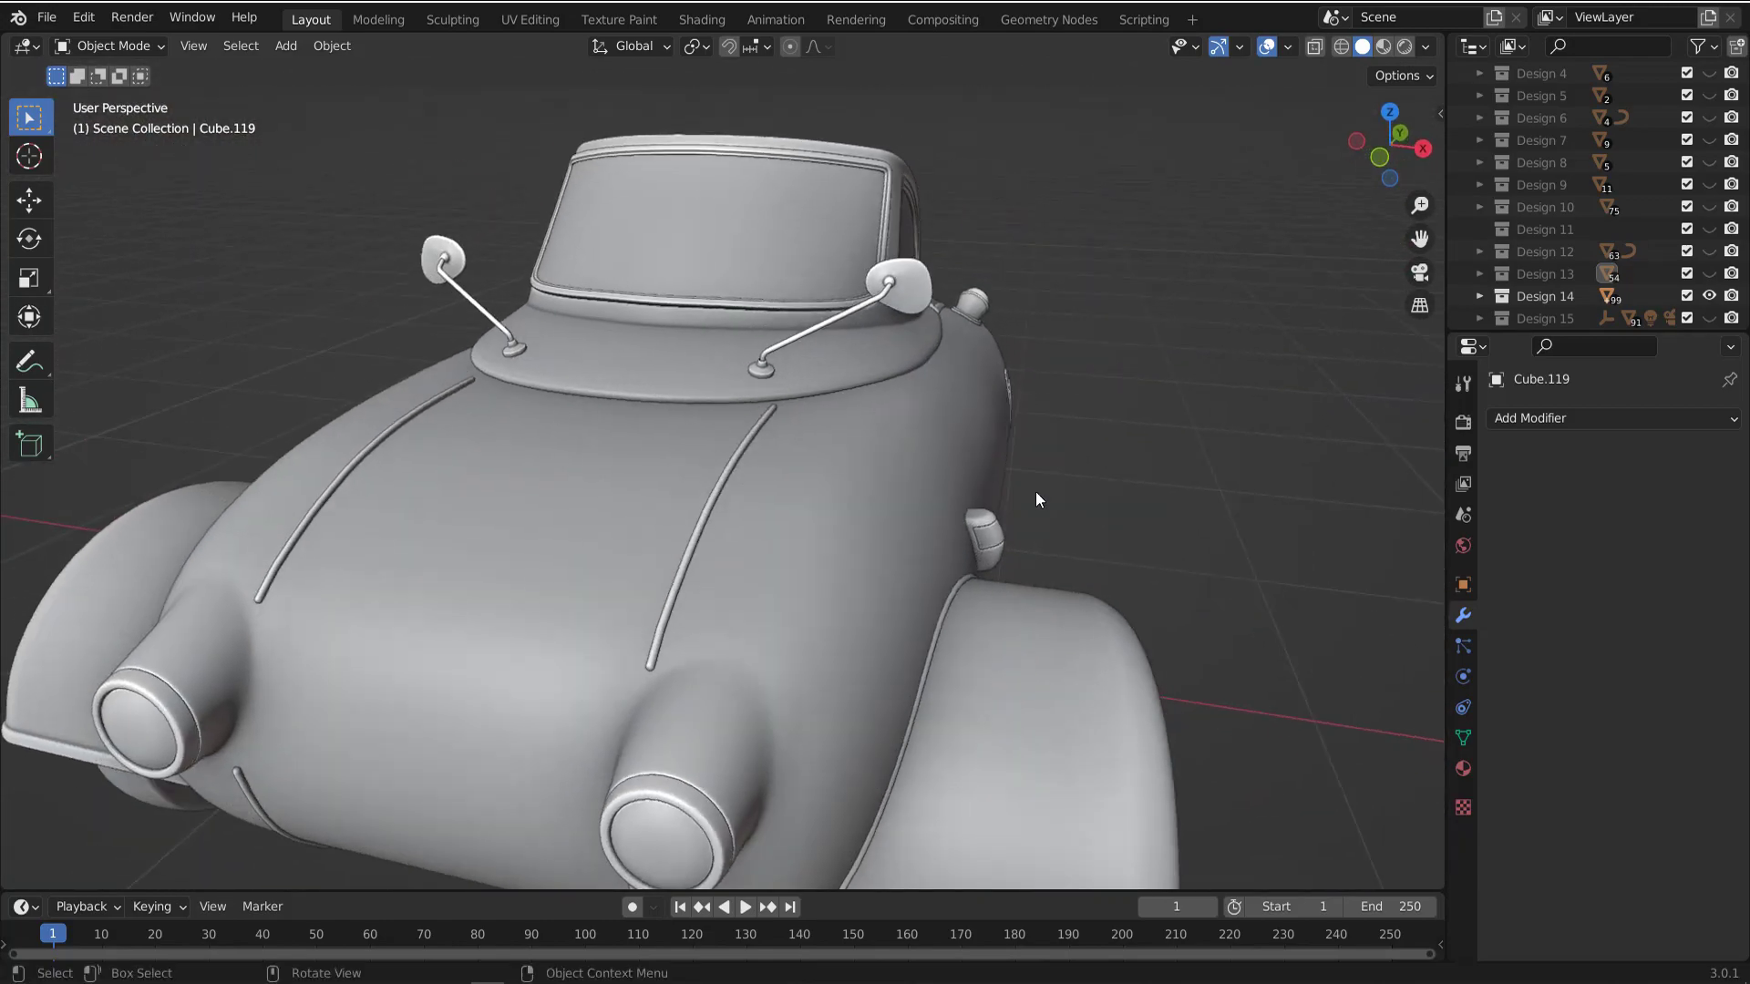
scroll(693, 481, down, 5)
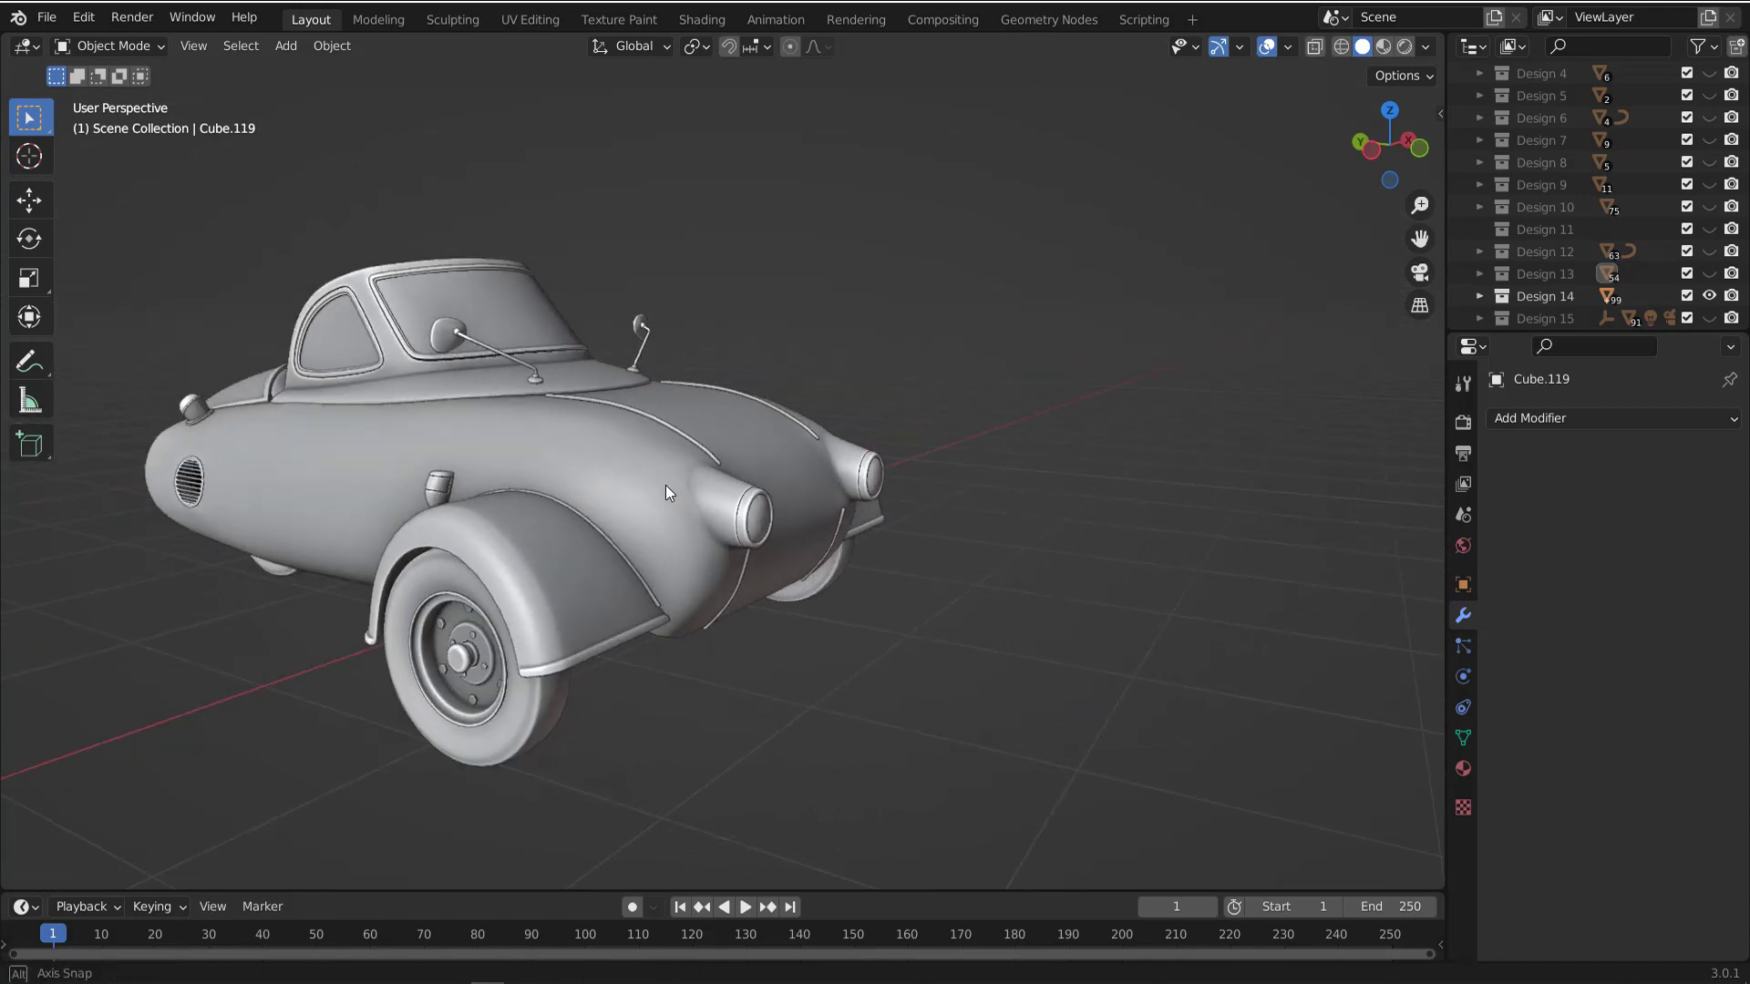
scroll(1695, 273, down, 1)
Hide the Design 14 car, show Design 15, and orbit to a three-quarter view of the room.
click(1710, 288)
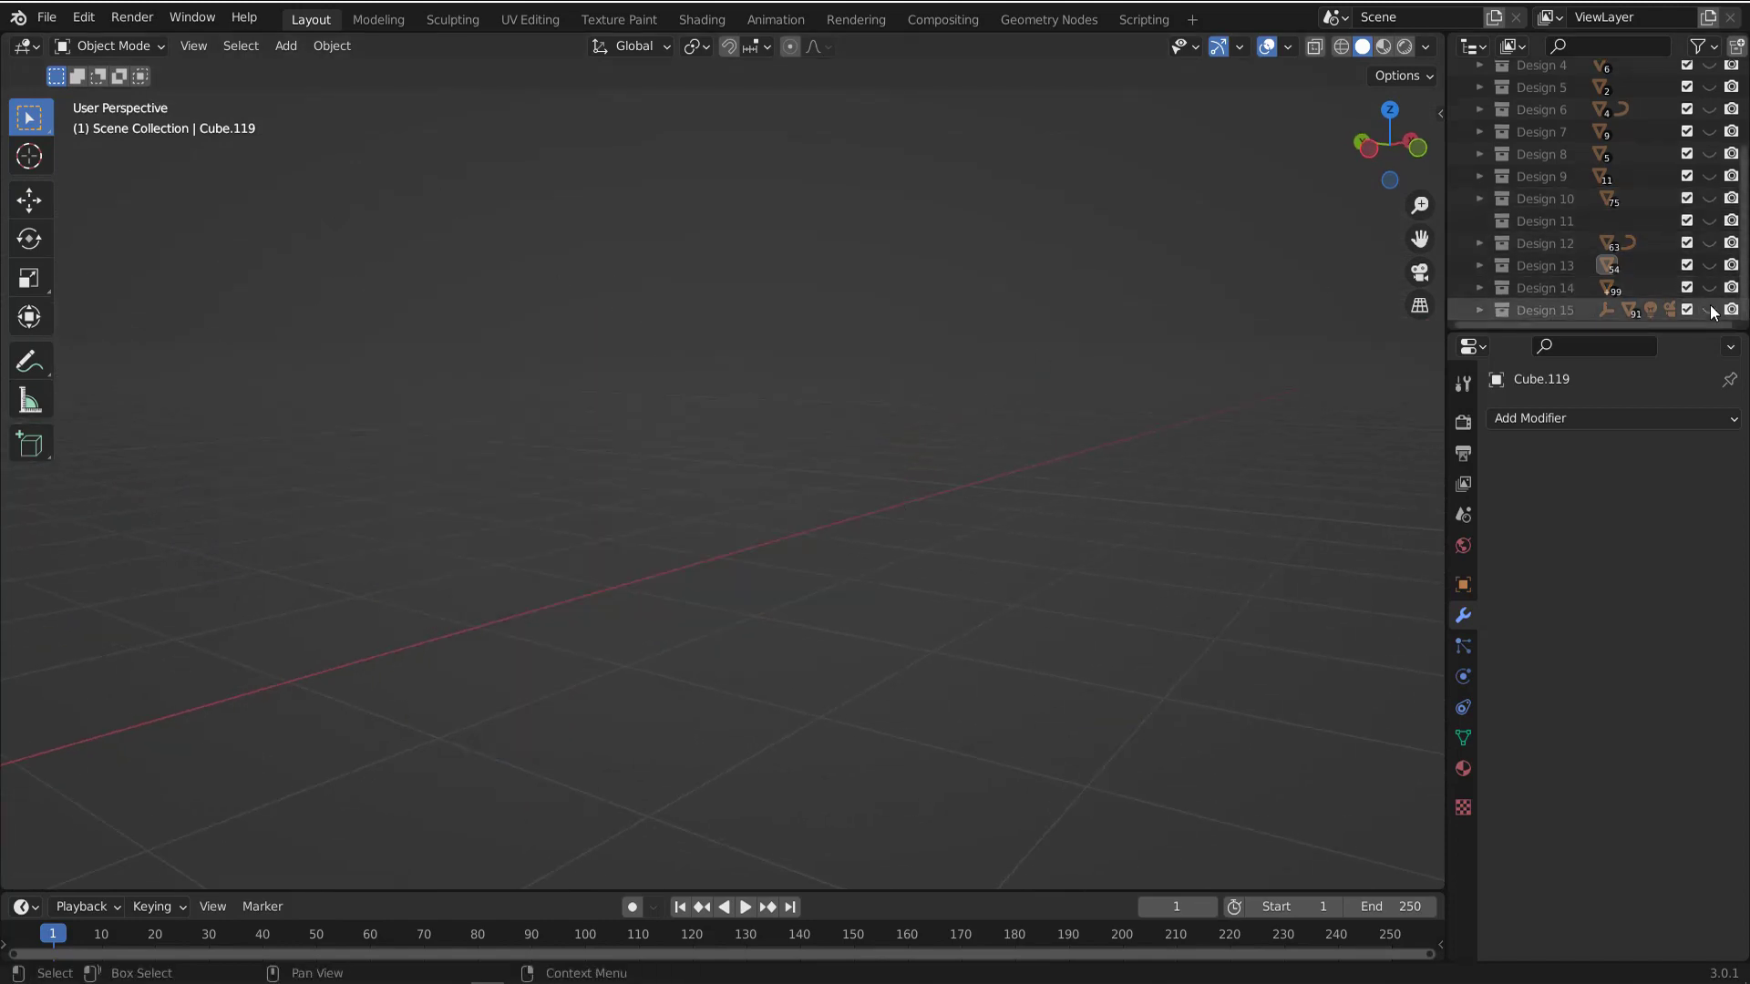
click(1710, 310)
scroll(779, 489, down, 2)
middle_drag(779, 488, 587, 494)
scroll(608, 500, up, 3)
scroll(270, 481, up, 2)
scroll(270, 482, down, 3)
middle_drag(429, 516, 390, 463)
Orbit toward the right wall and cabinet, tilting down onto the plant and vases.
scroll(565, 441, up, 4)
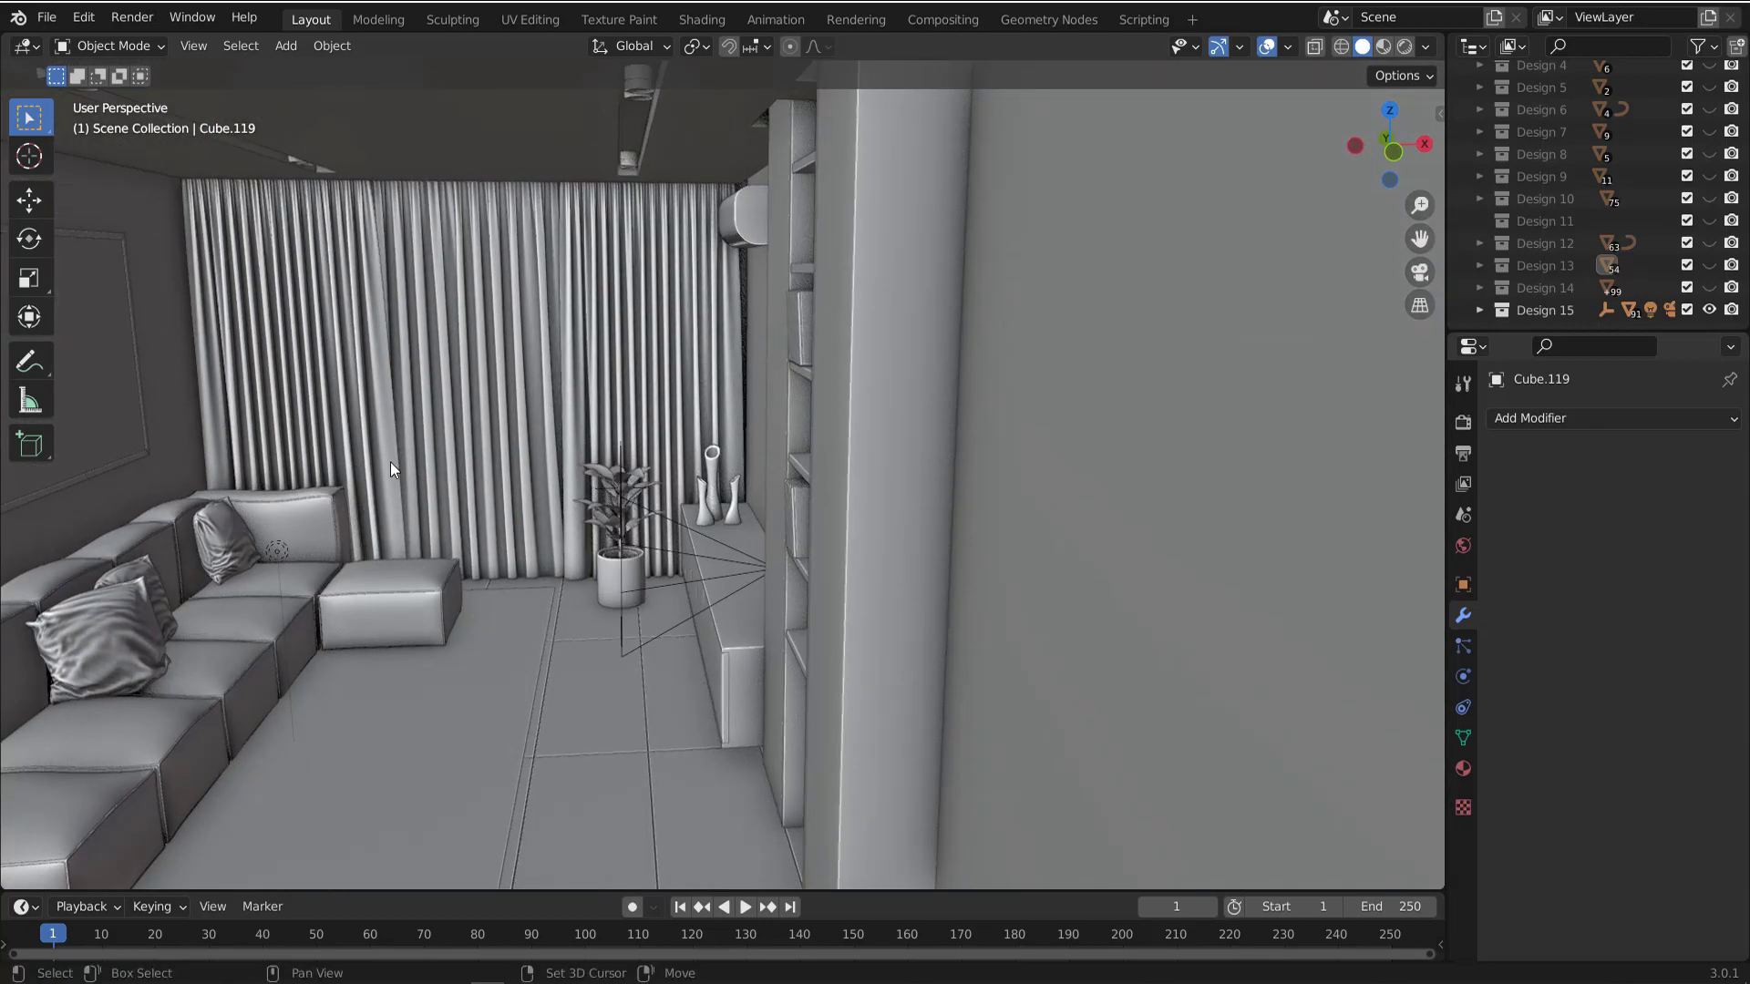
scroll(505, 465, up, 6)
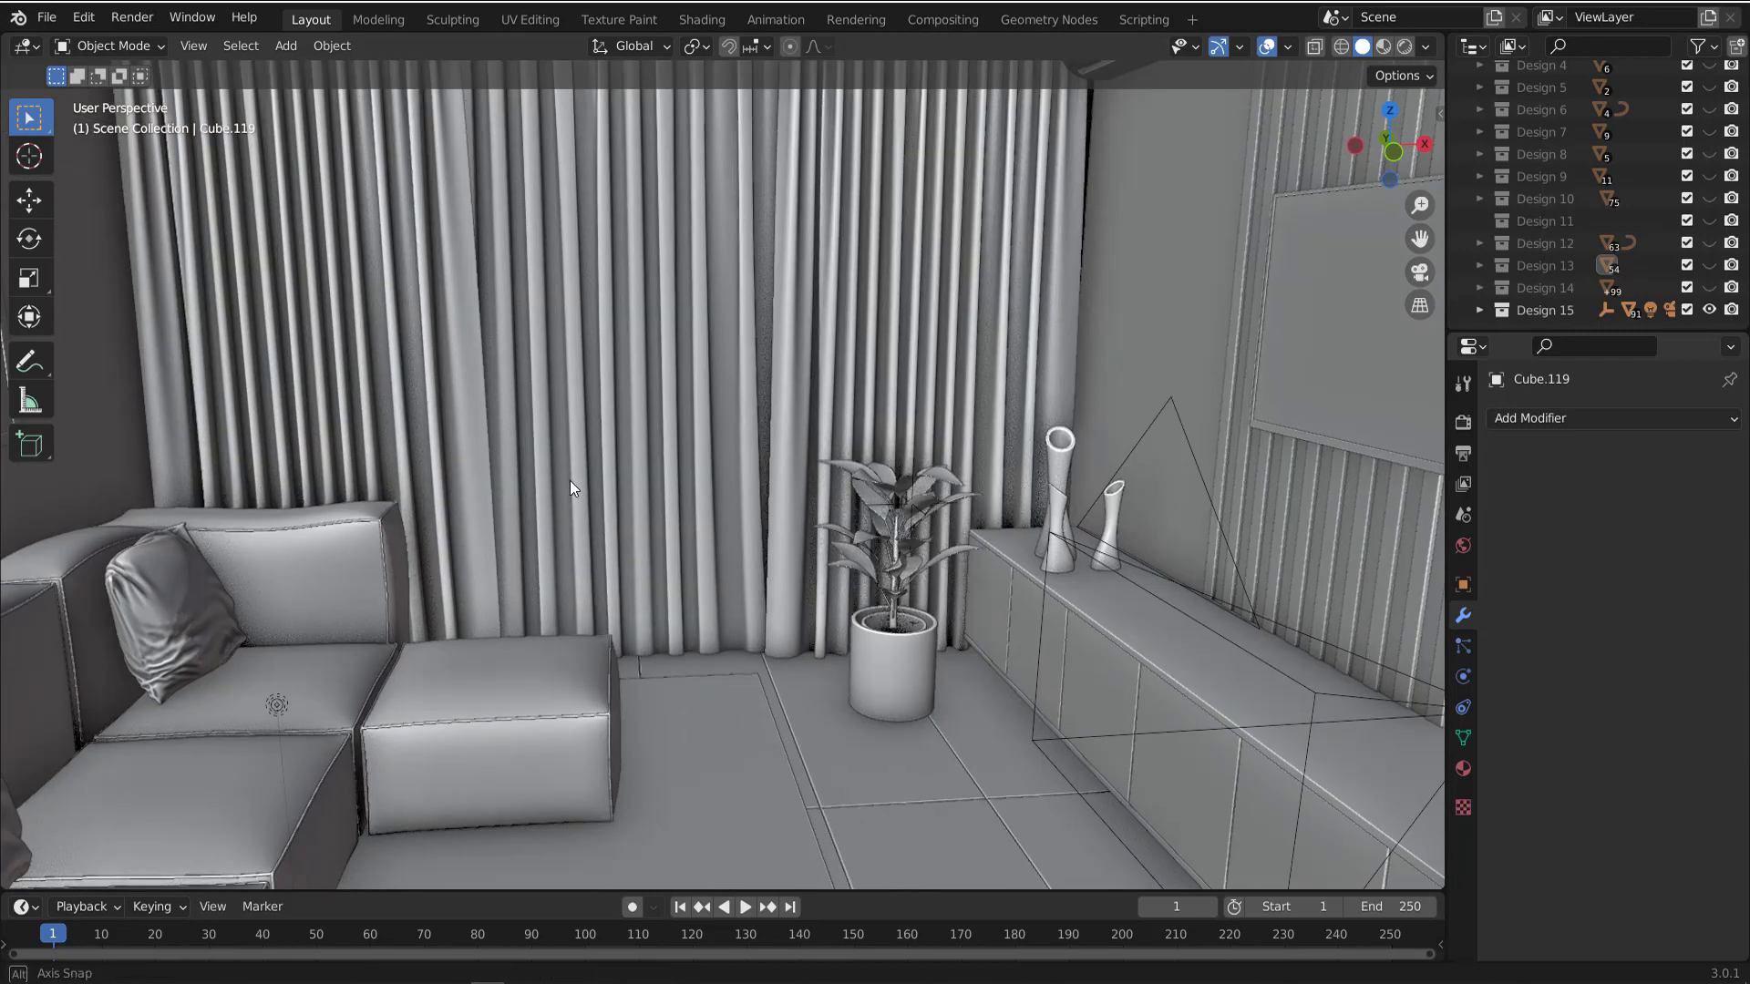
middle_drag(570, 489, 709, 473)
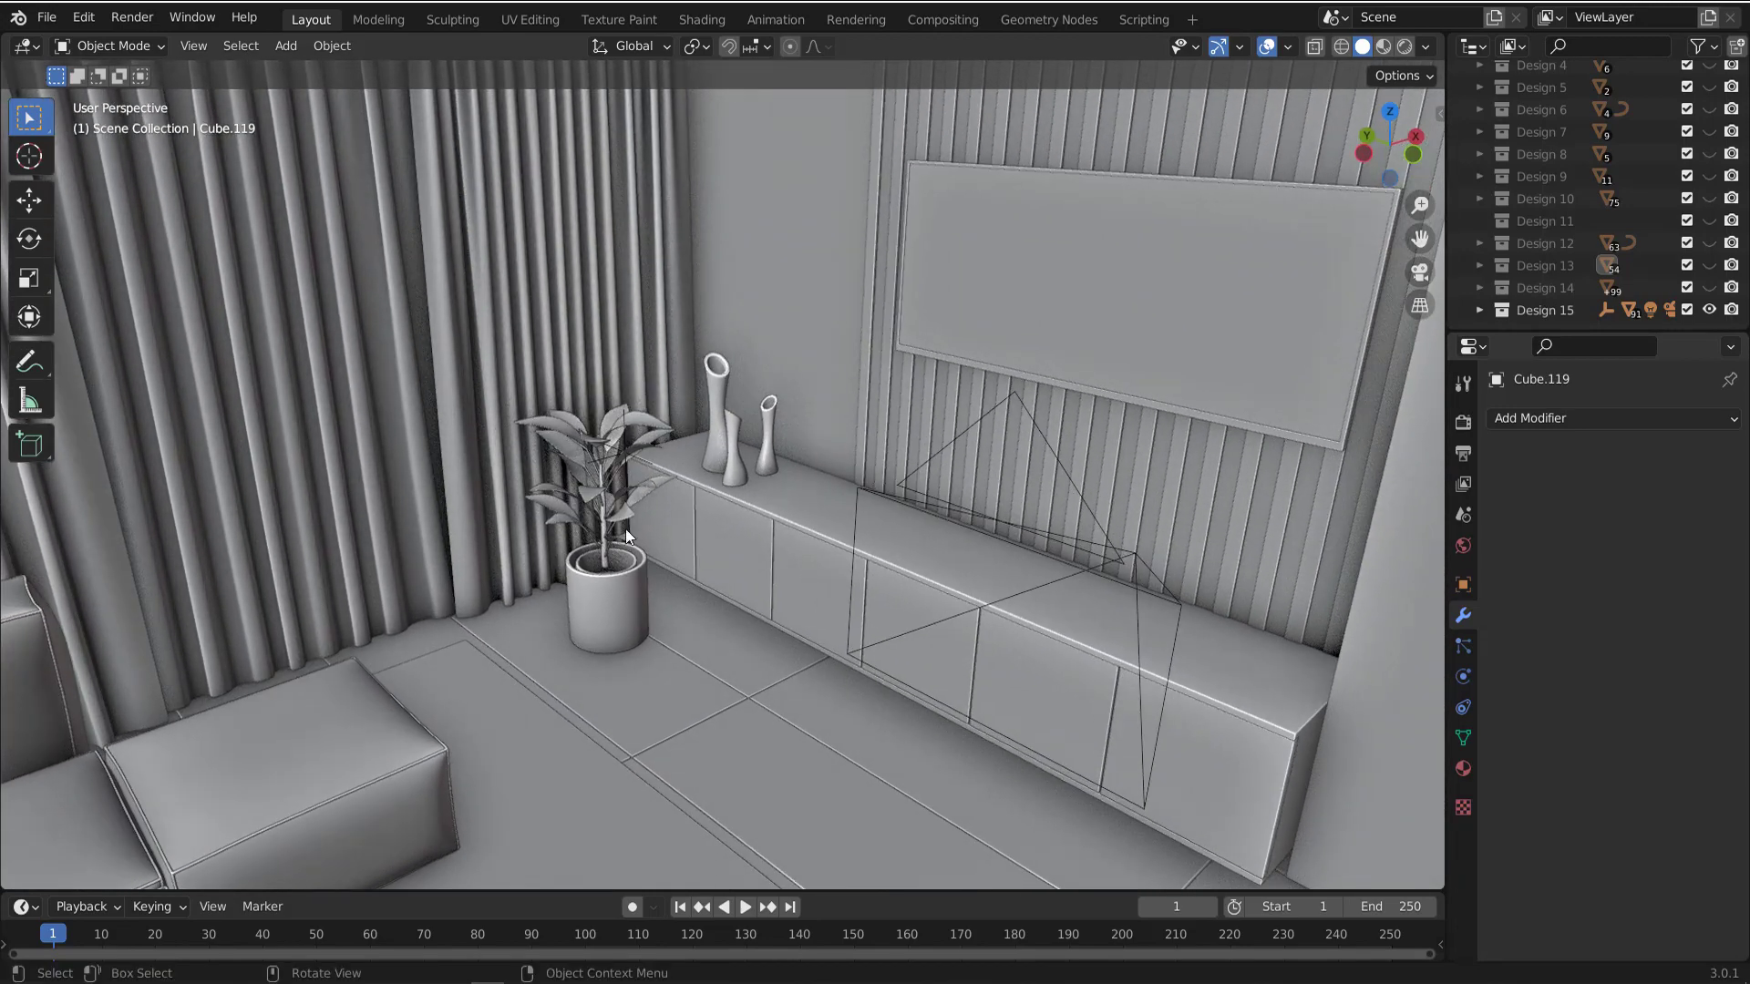
scroll(630, 528, up, 6)
middle_drag(584, 445, 844, 441)
scroll(566, 520, down, 6)
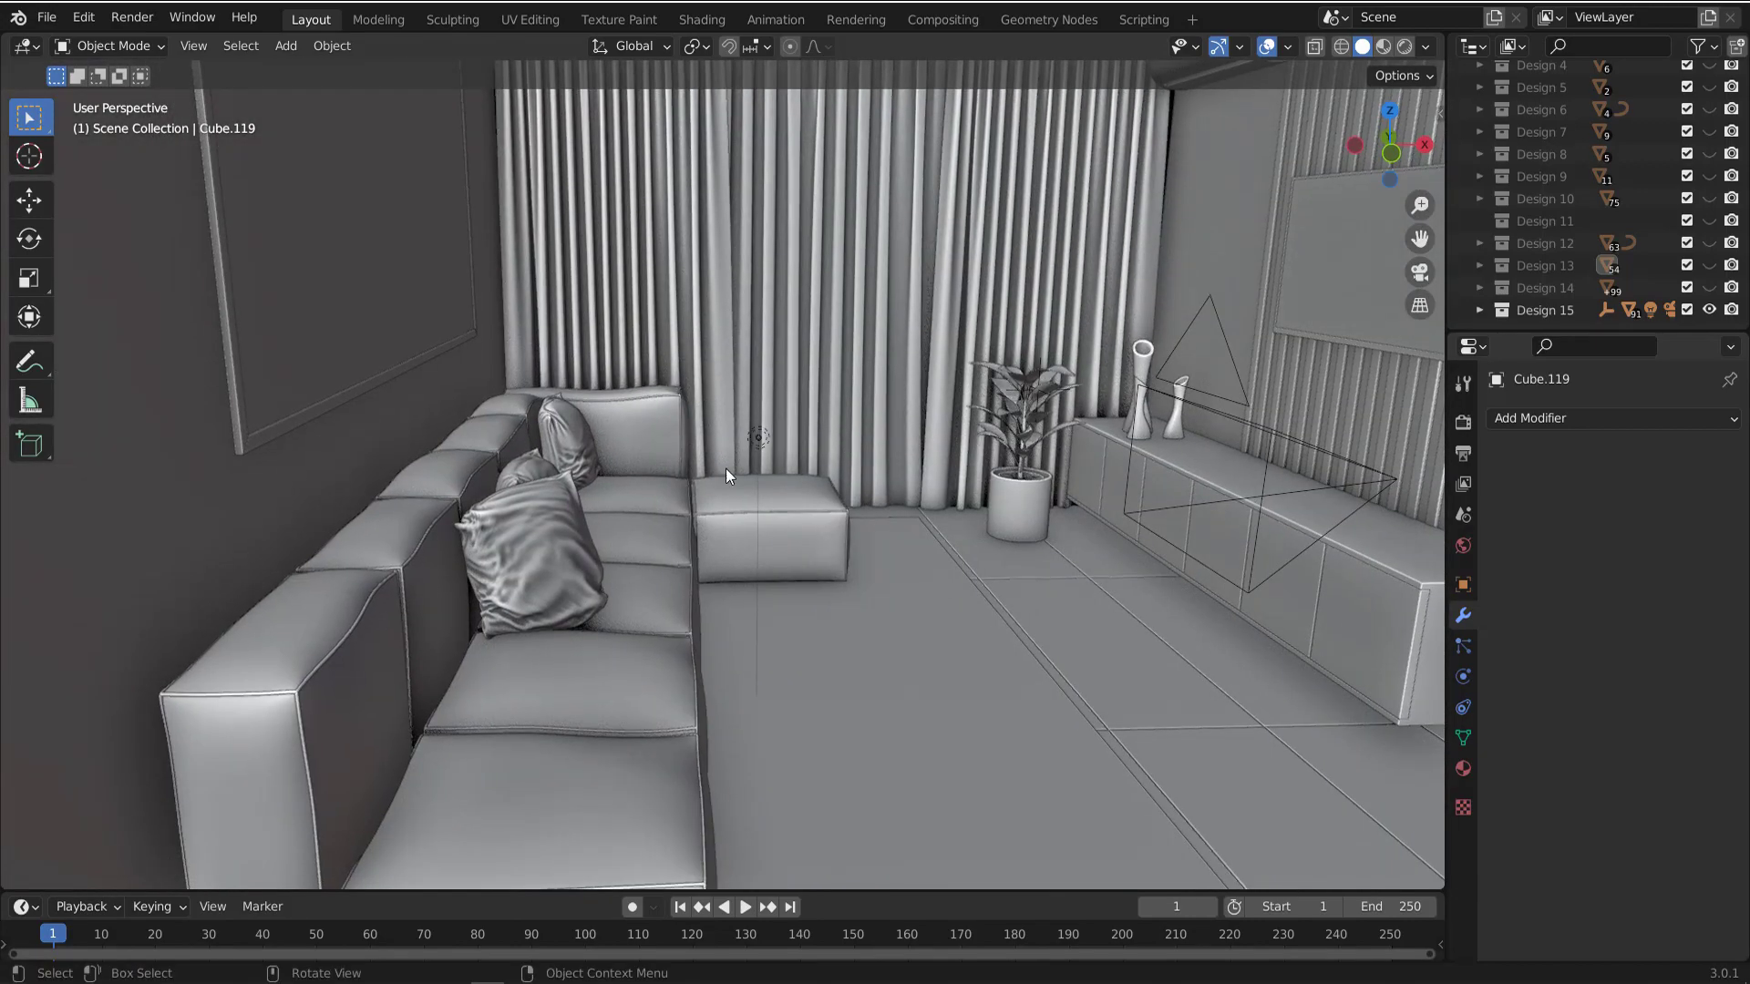
Walk through the room in first person, backing away until the whole living room is visible.
key(shift+grave)
key(s)
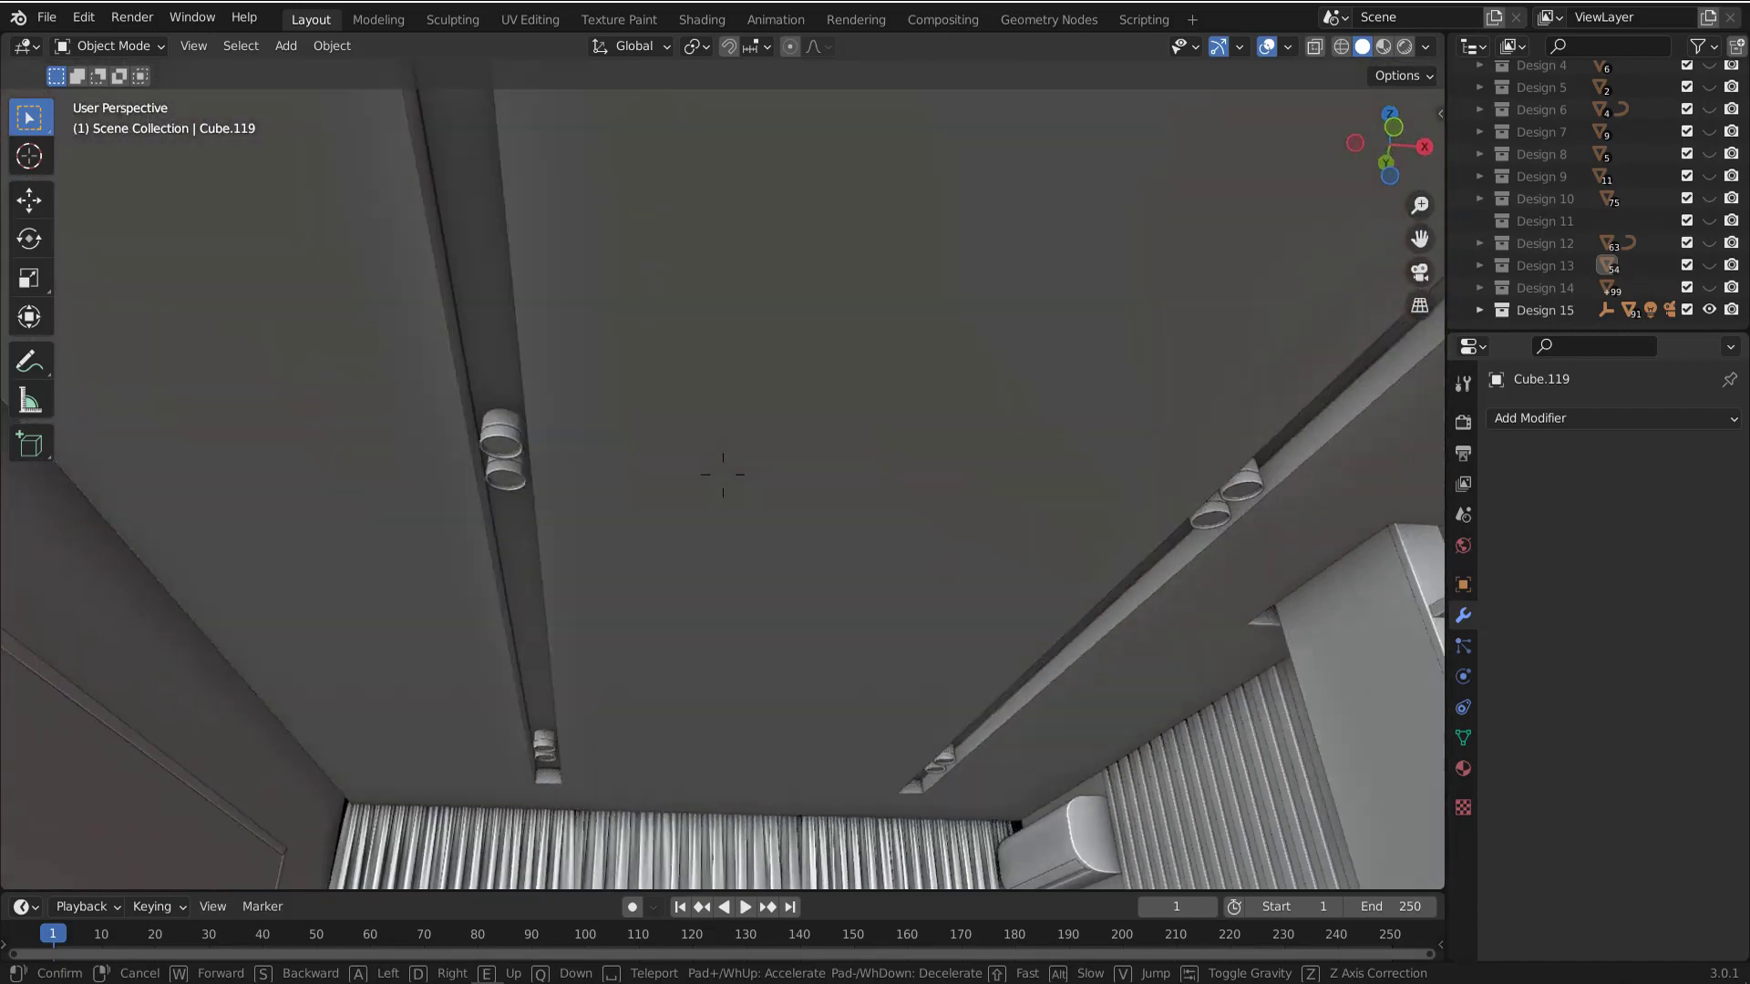
key(w)
key(s)
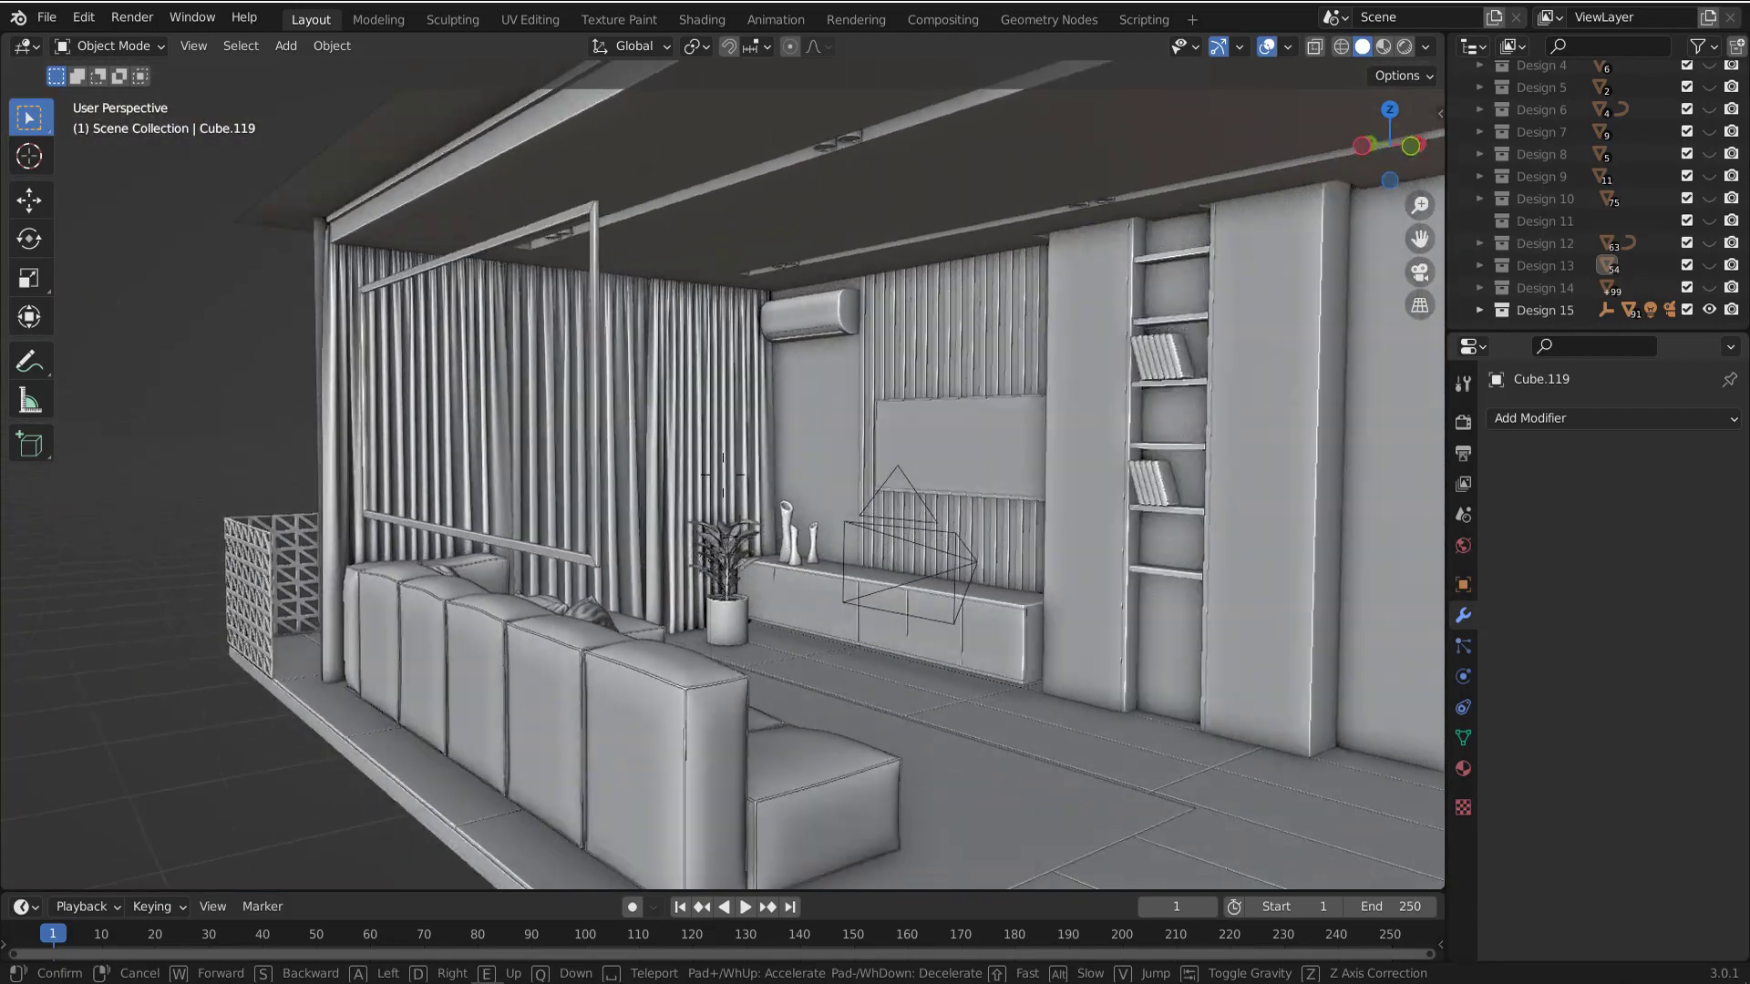
key(s)
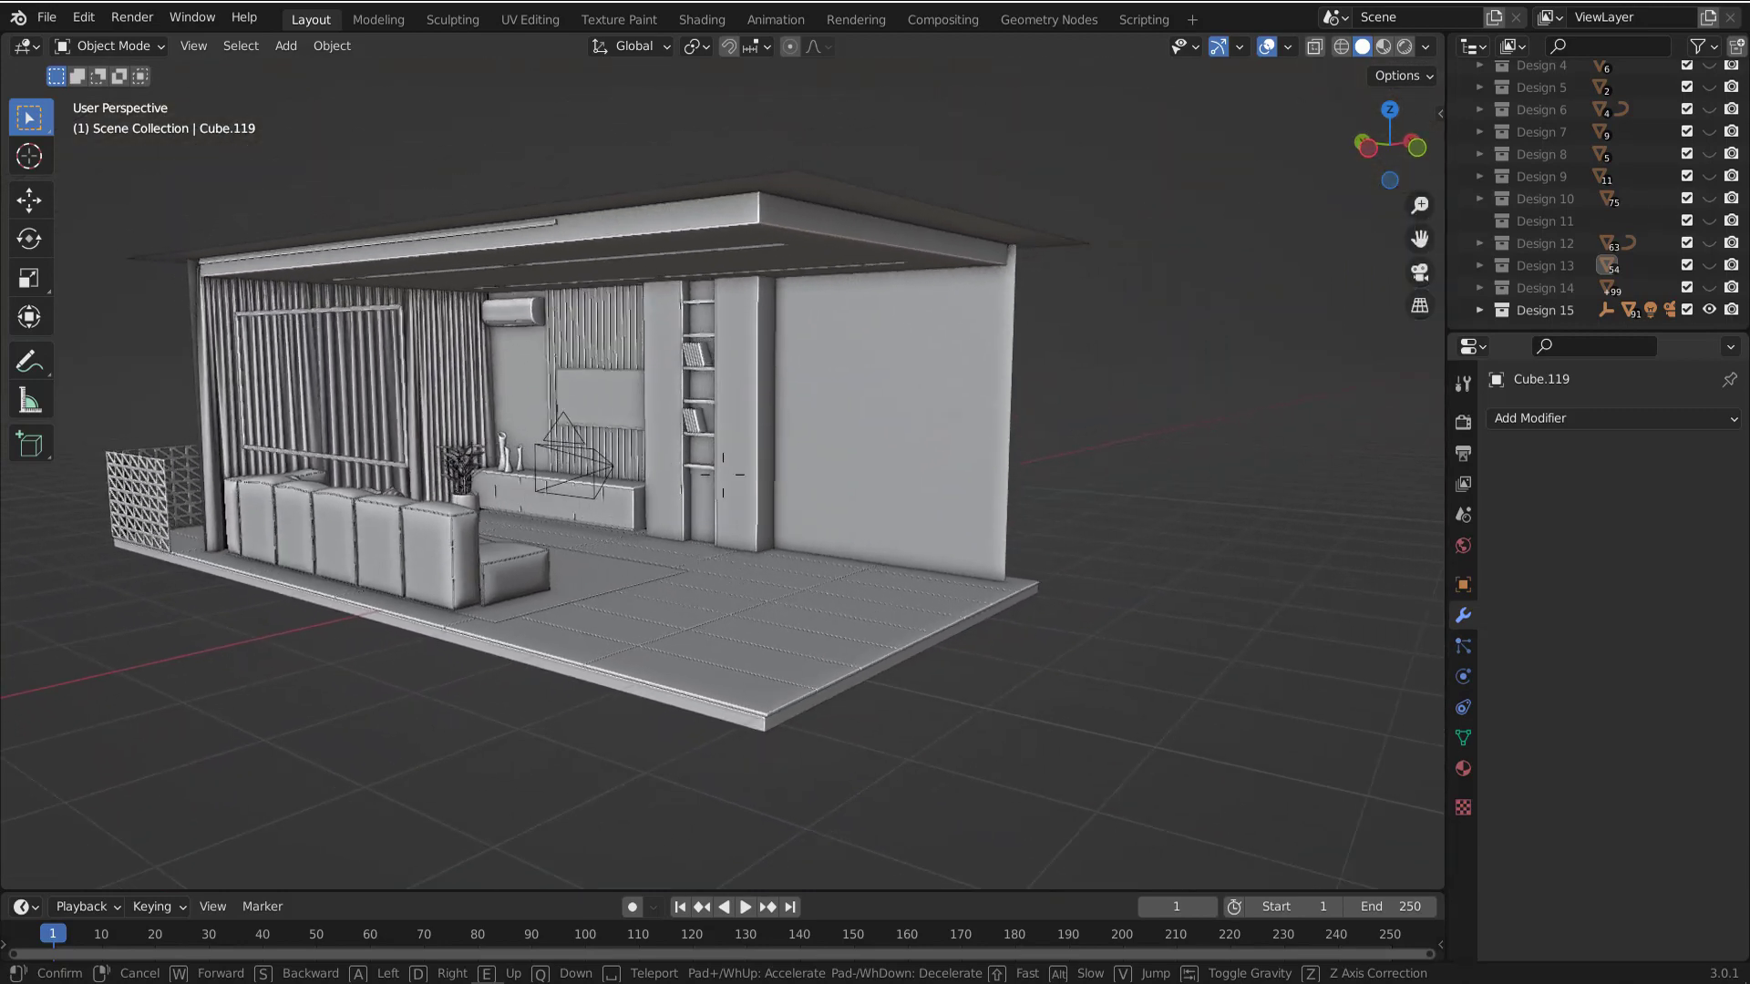
click(724, 481)
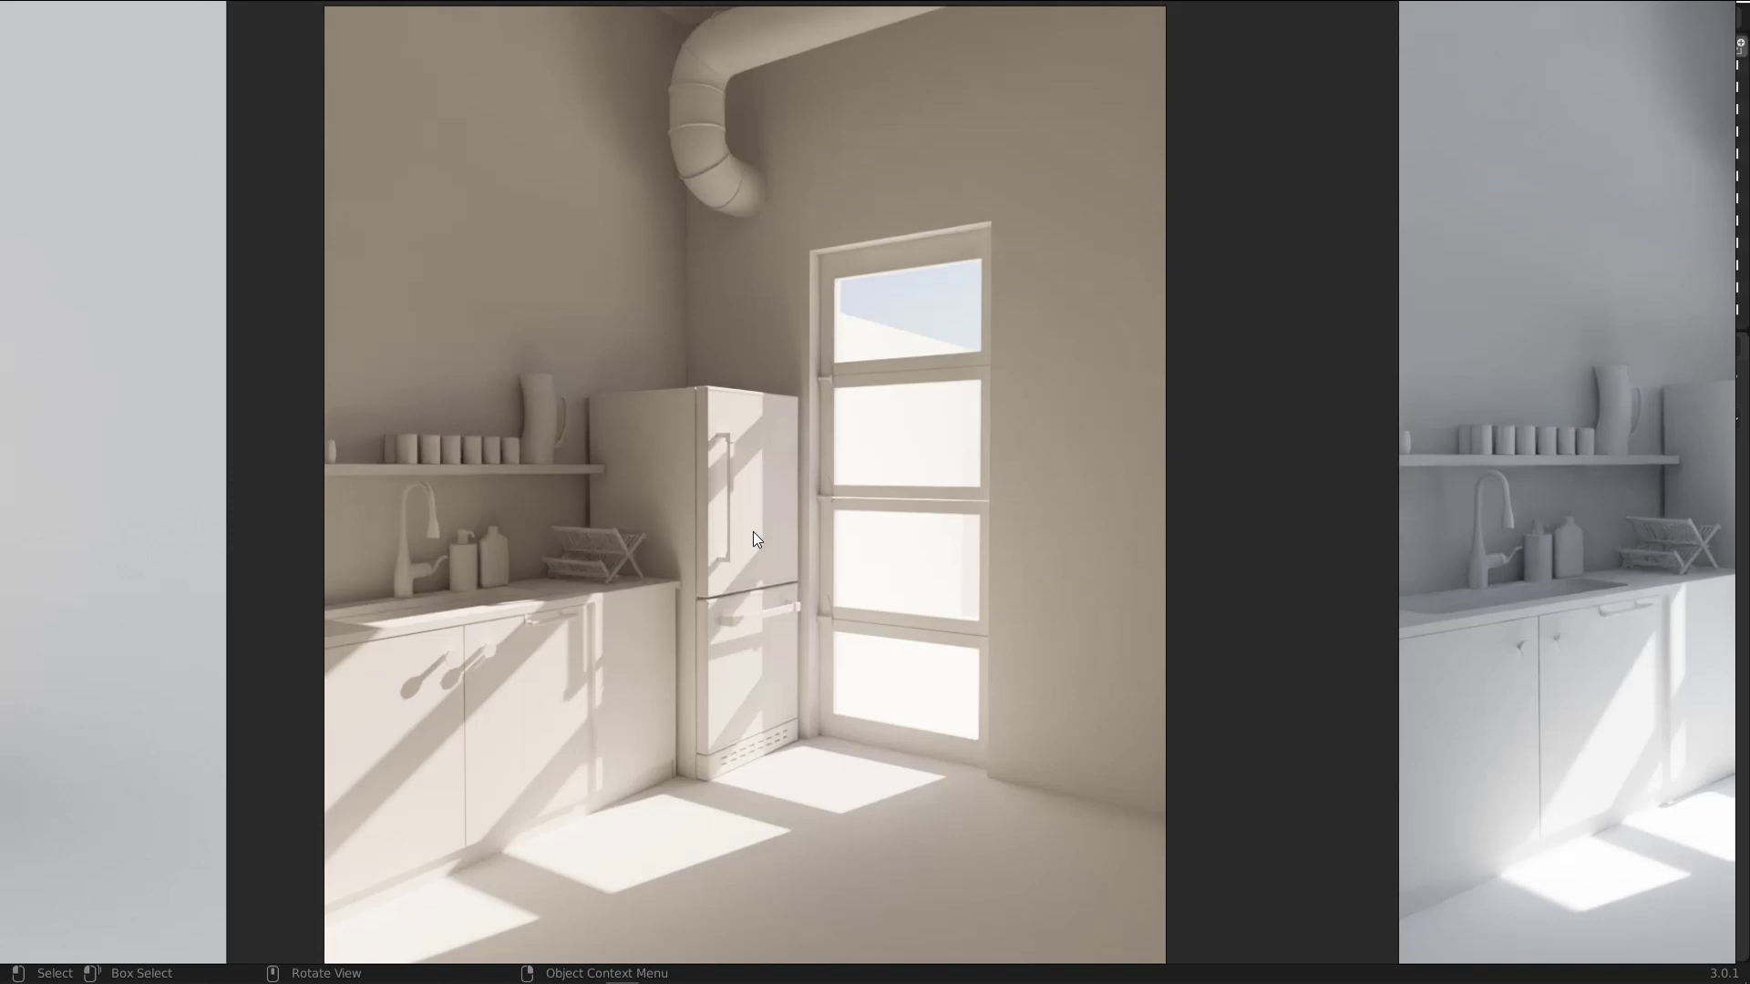
Pan and zoom across the render planes to bring the kitchen render into view.
scroll(753, 539, down, 5)
shift+middle_drag(753, 539, 597, 496)
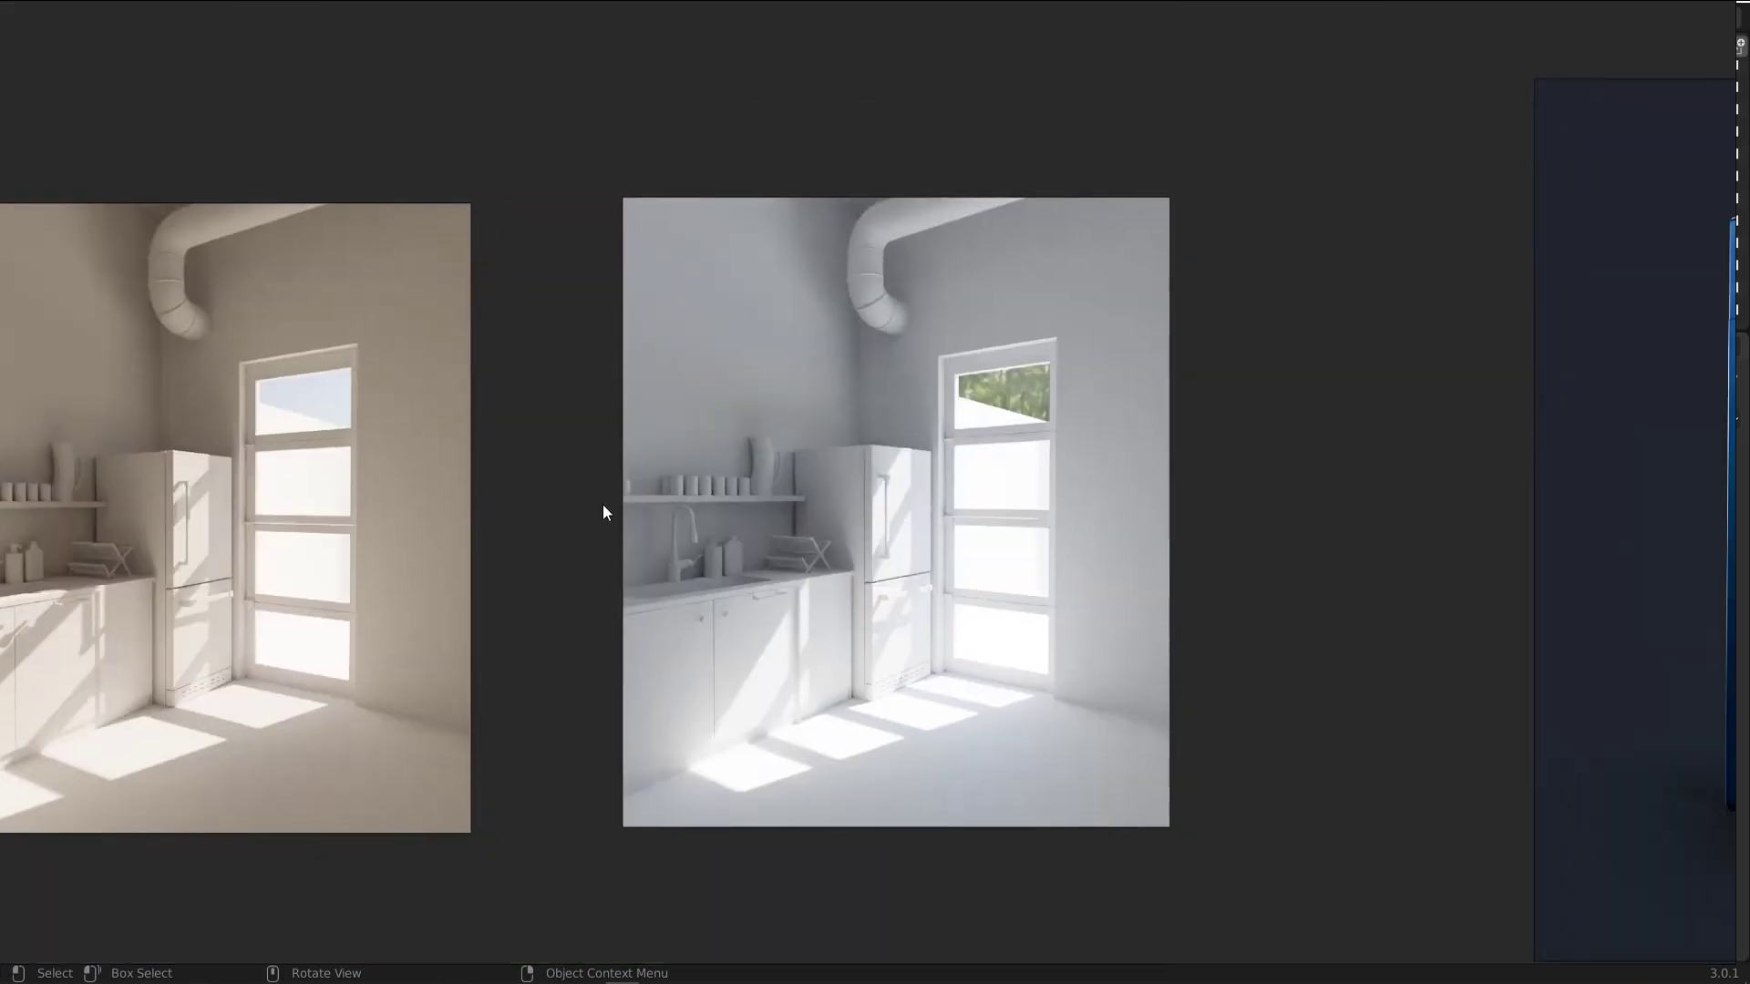
scroll(1074, 511, up, 5)
shift+middle_drag(1071, 504, 753, 484)
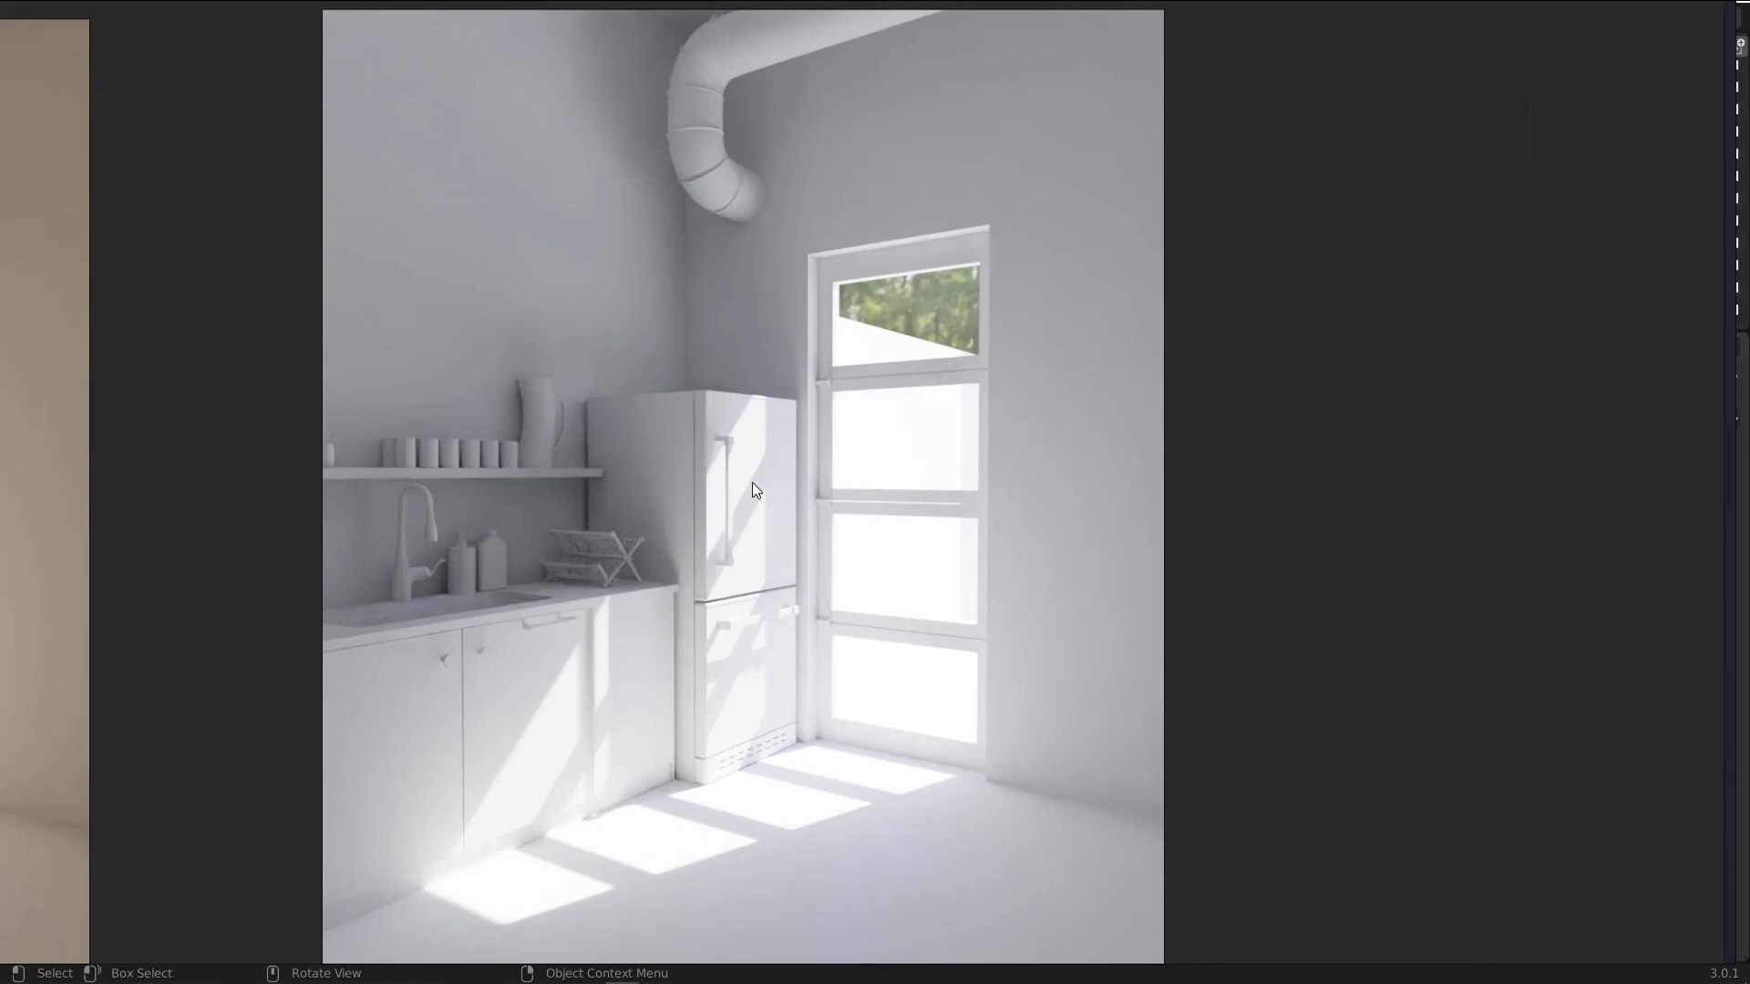
scroll(752, 483, down, 2)
Pan over to centre the Sony Walkman render and move across it.
shift+middle_drag(797, 500, 532, 543)
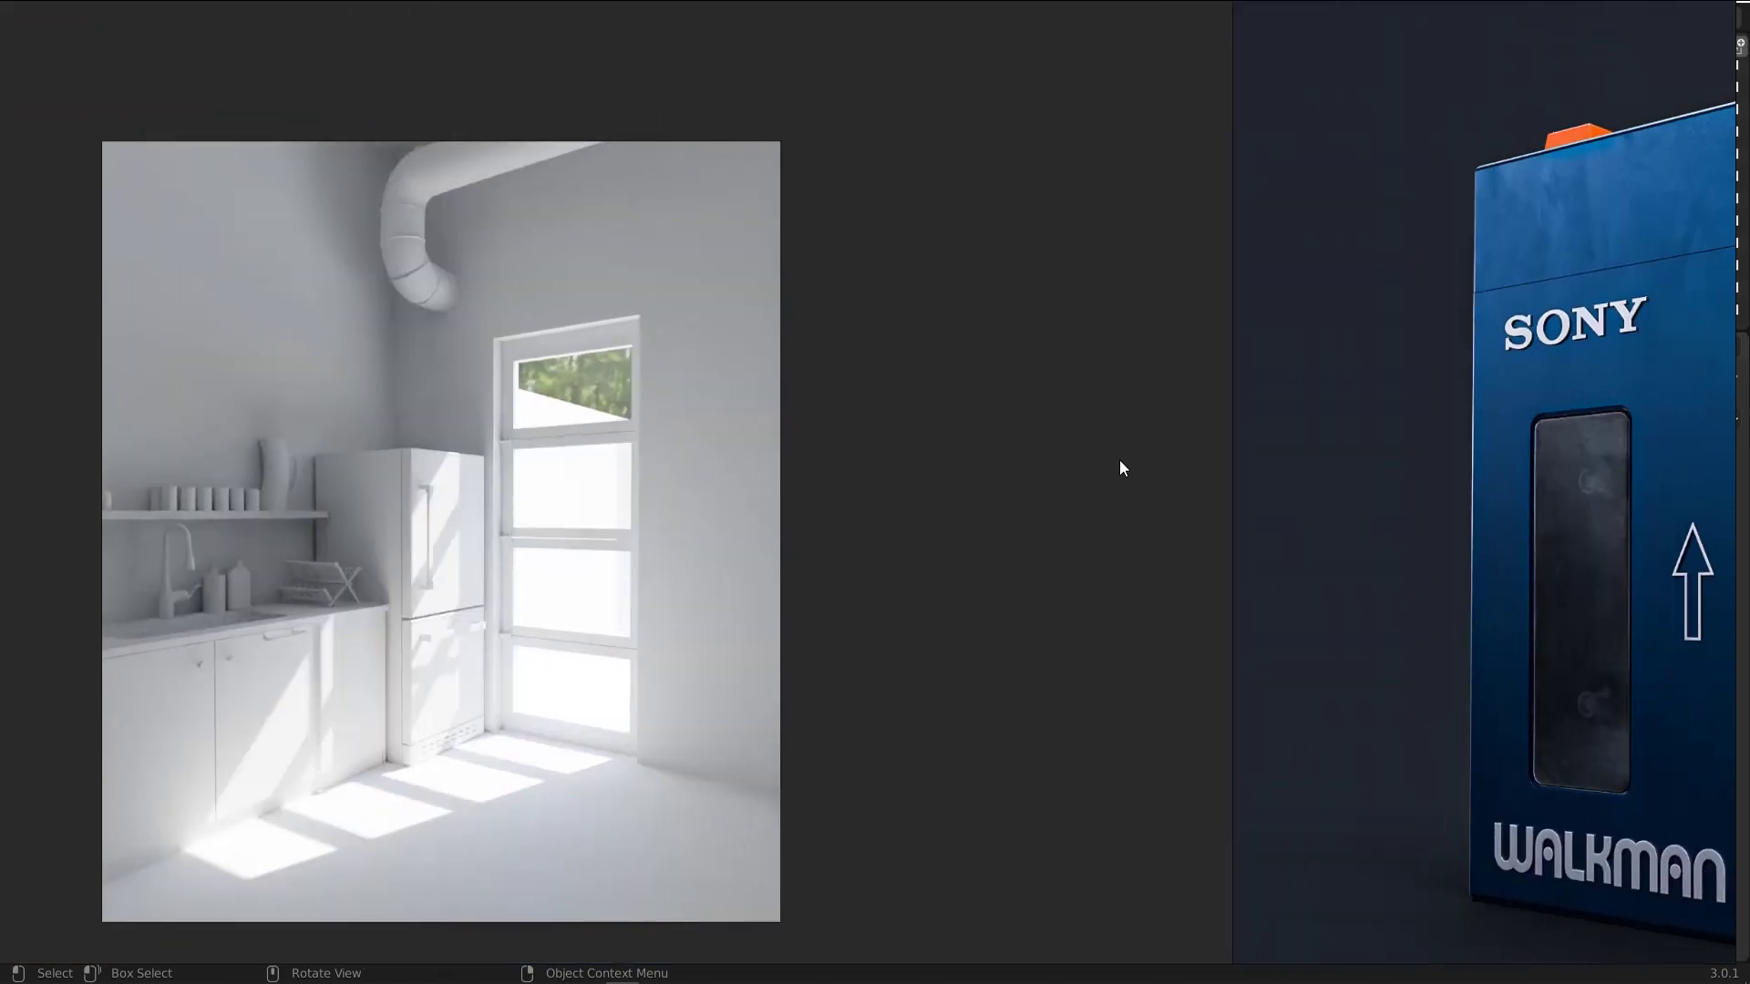
shift+middle_drag(1146, 472, 480, 426)
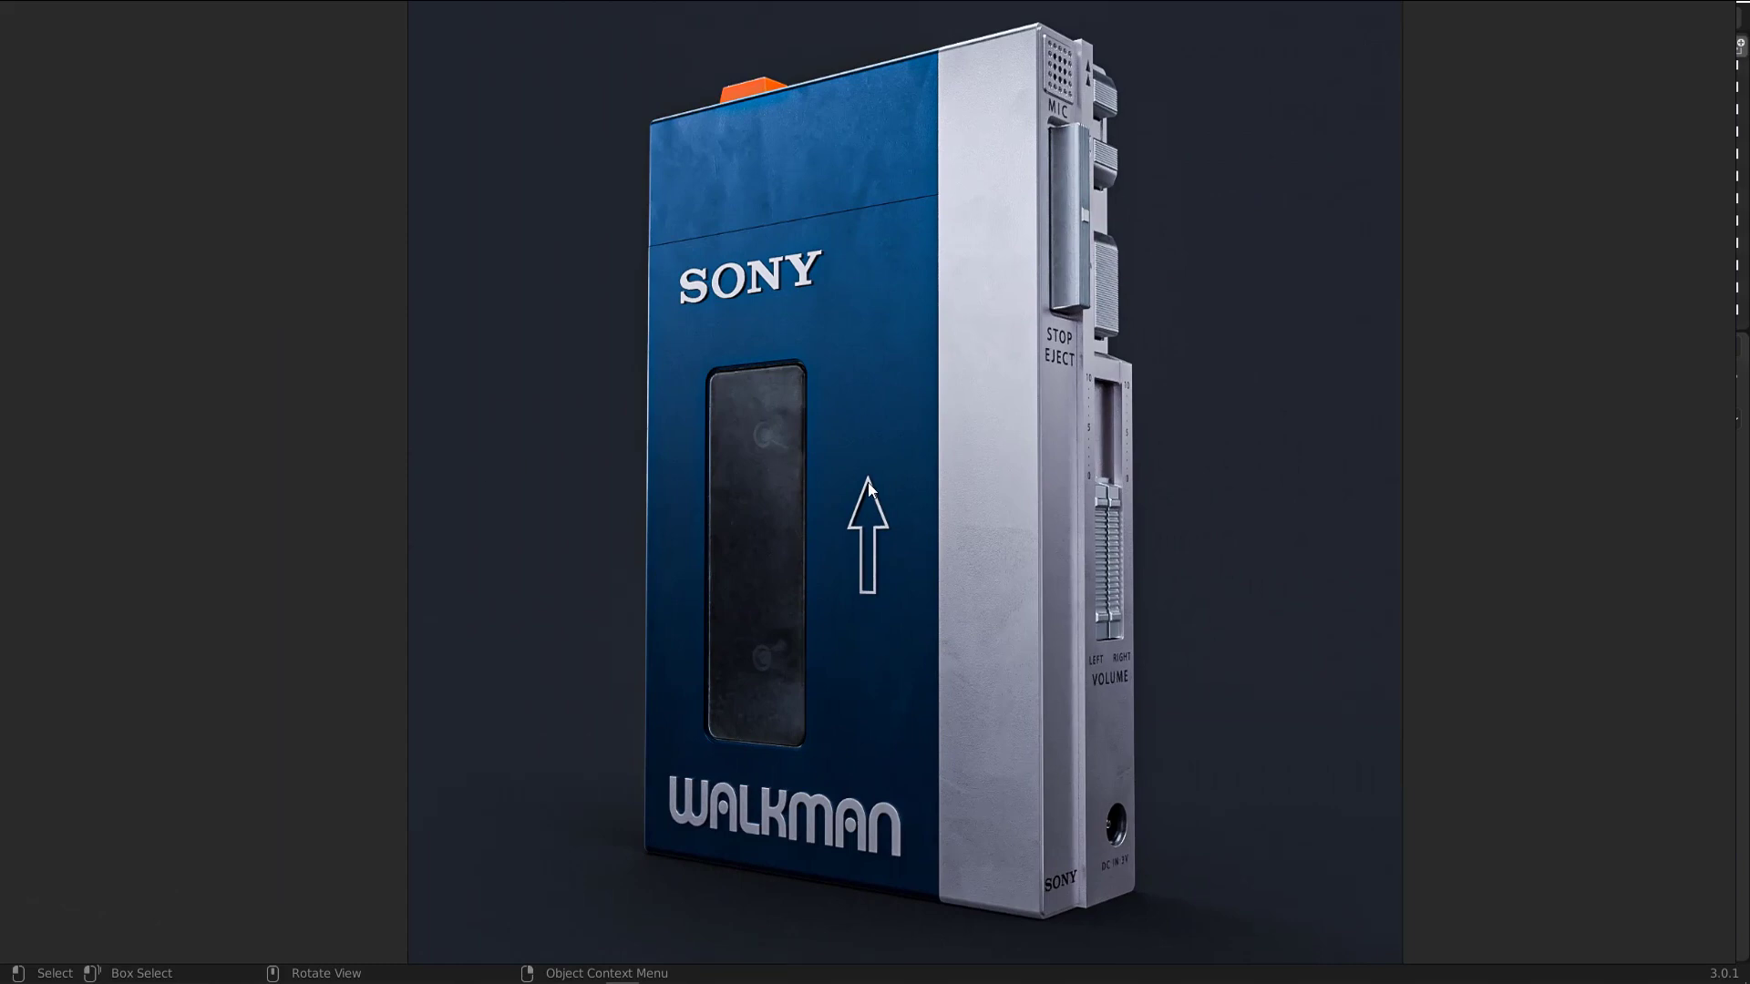
shift+middle_drag(1019, 476, 833, 468)
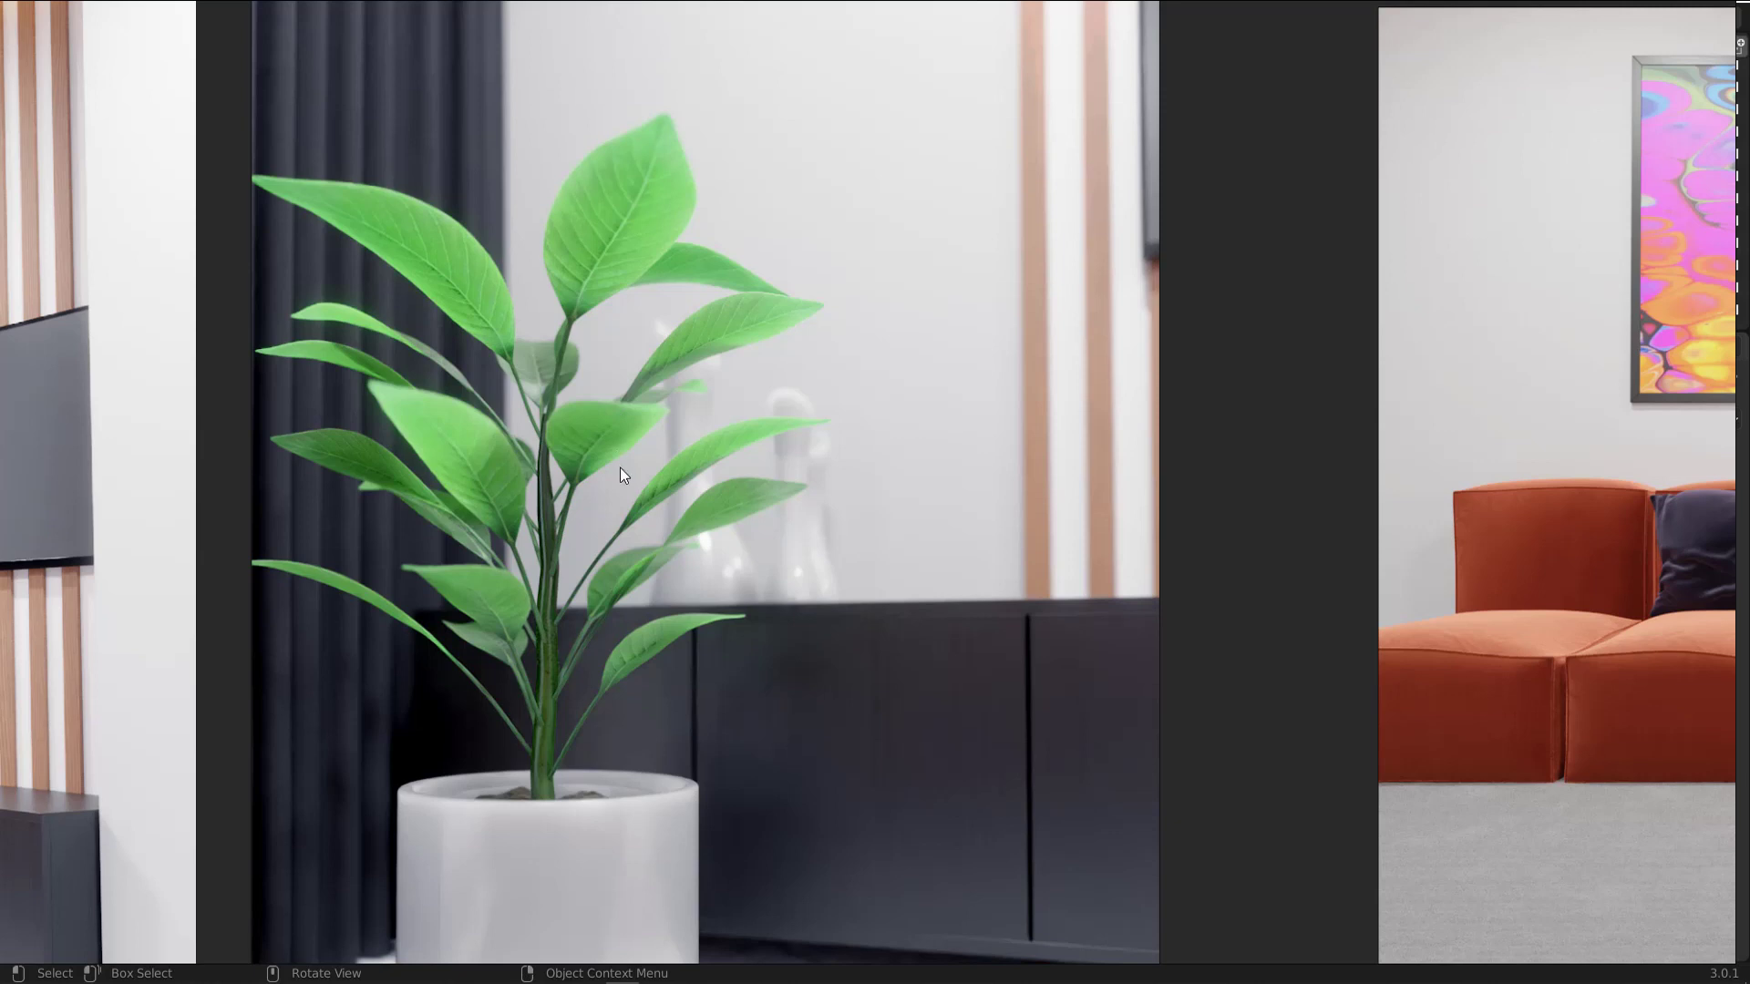
Pan across the plant-and-cabinet render and over the sofa-and-painting render.
shift+middle_drag(576, 780, 589, 486)
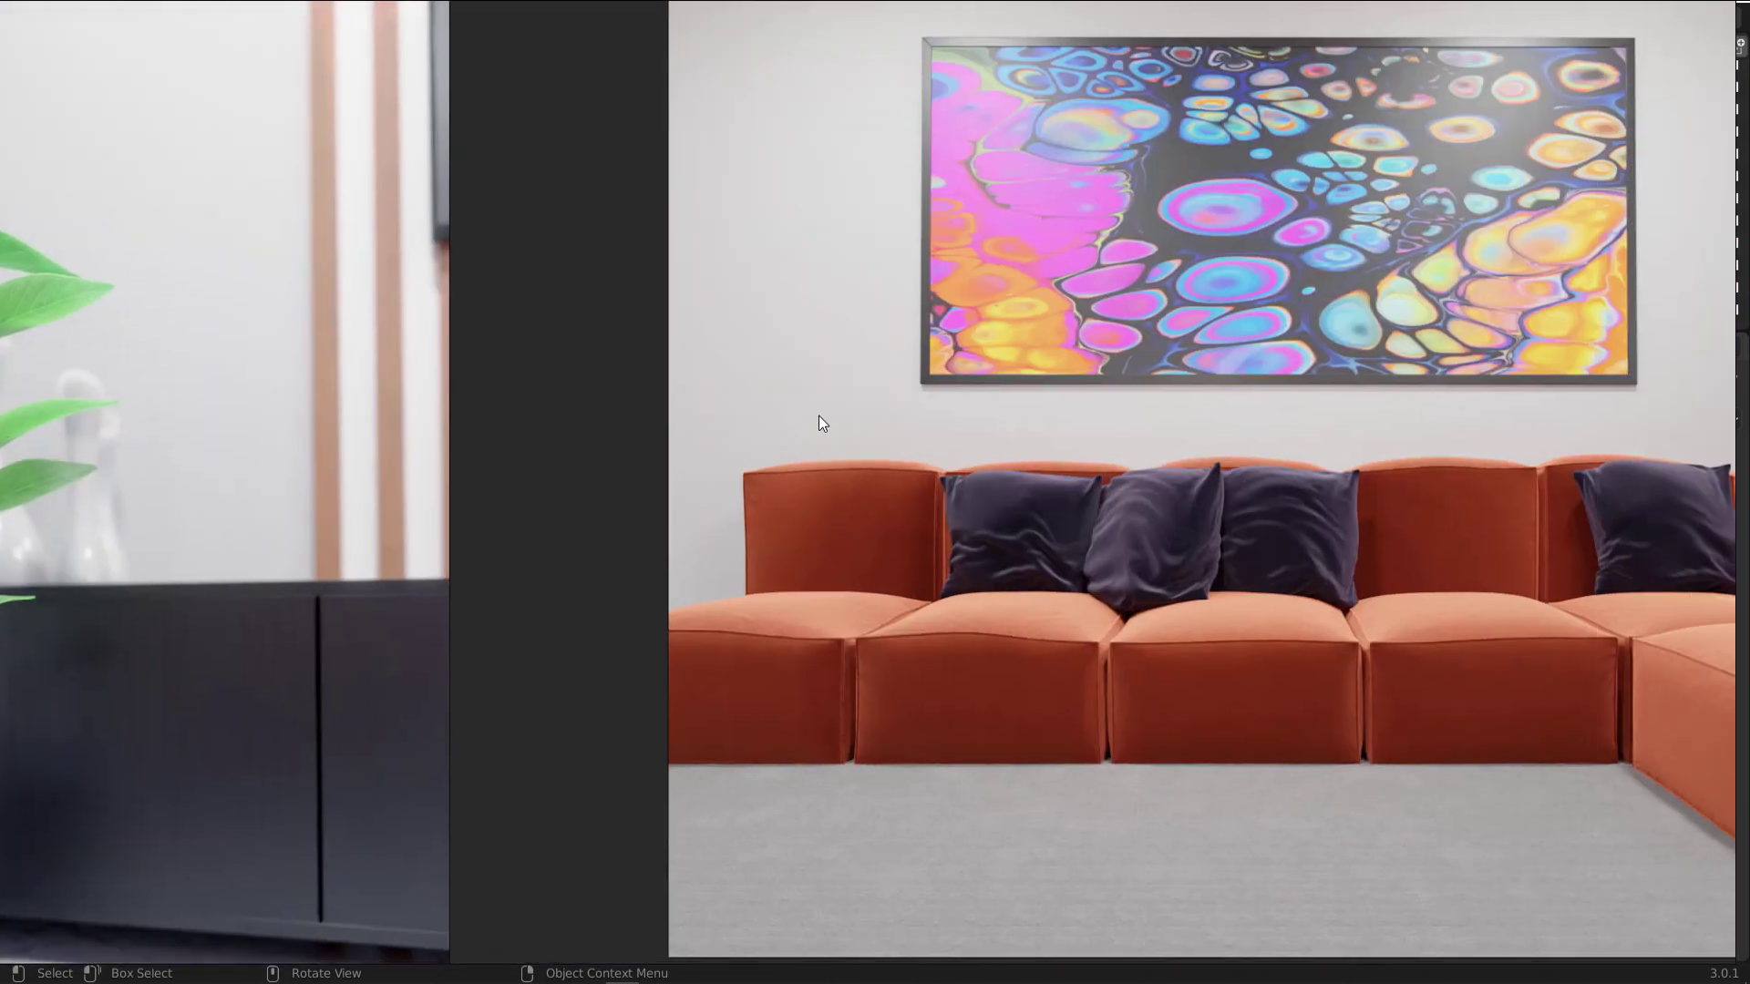
shift+middle_drag(819, 415, 538, 435)
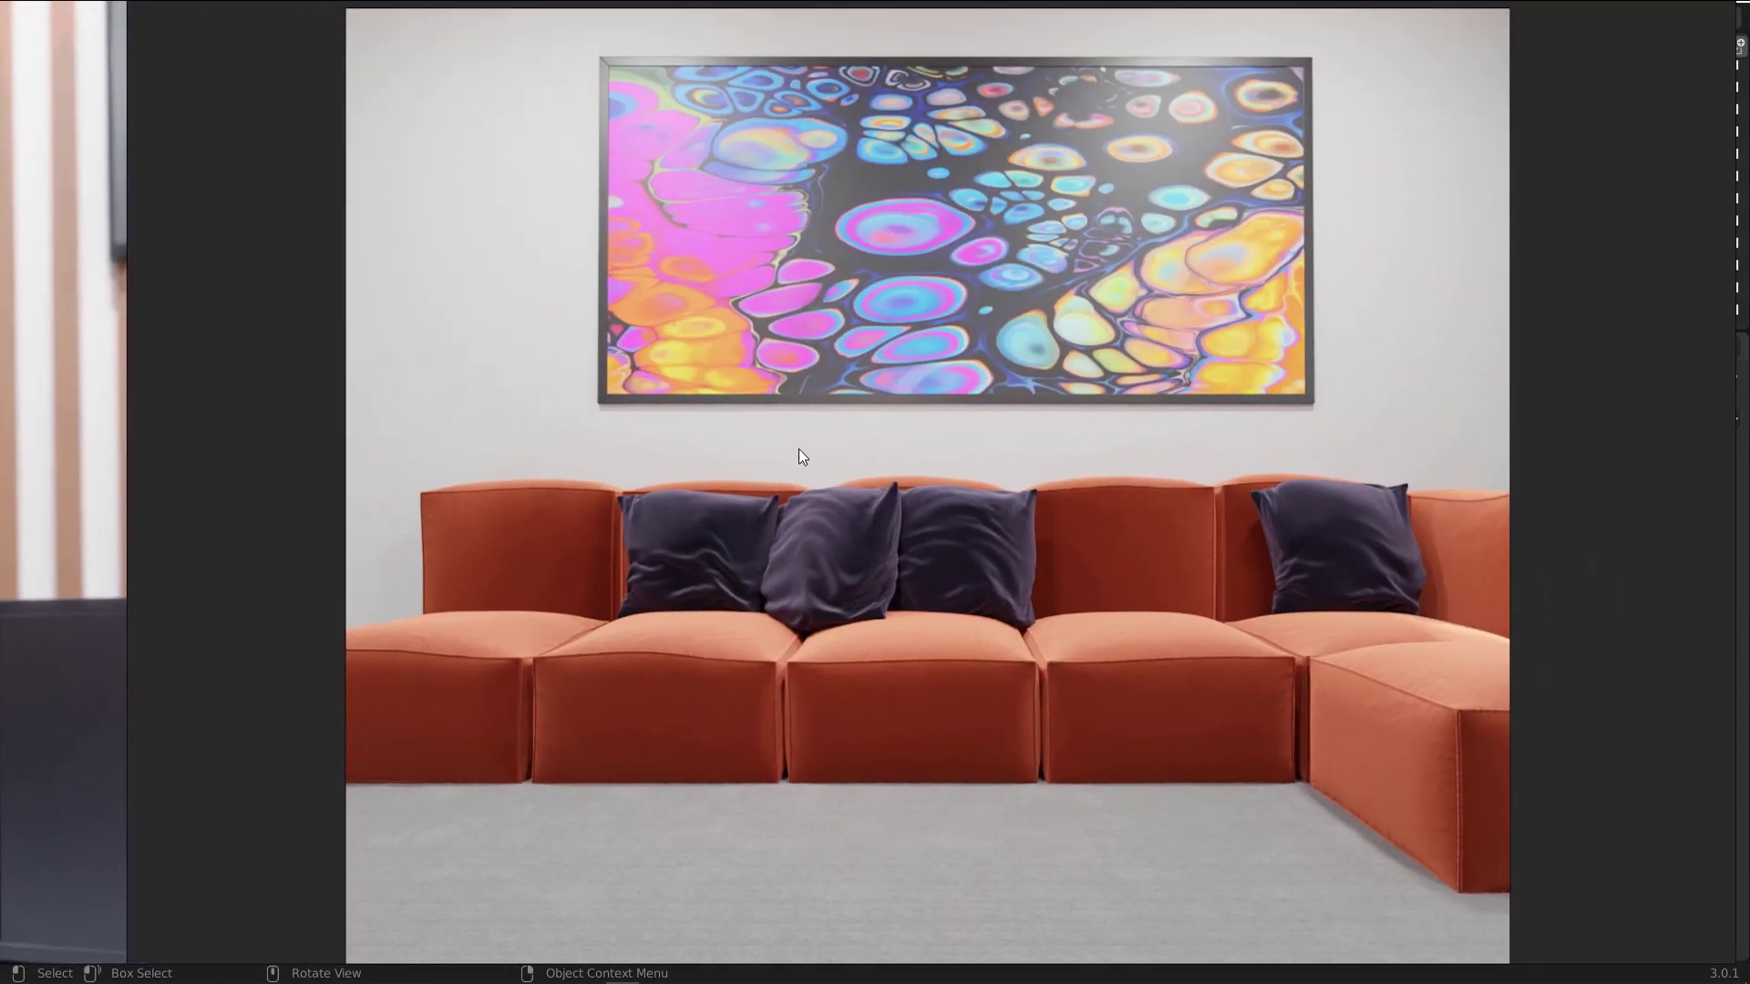
shift+middle_drag(992, 453, 866, 527)
Zoom out and pan to the checker-textured stool and table screenshots.
scroll(889, 479, down, 2)
scroll(891, 478, down, 6)
scroll(649, 458, down, 3)
scroll(731, 473, up, 8)
shift+middle_drag(649, 458, 791, 550)
scroll(874, 446, up, 2)
Zoom into the stool screenshot, then pan to the table and close in on its checker-textured leg.
scroll(597, 535, up, 3)
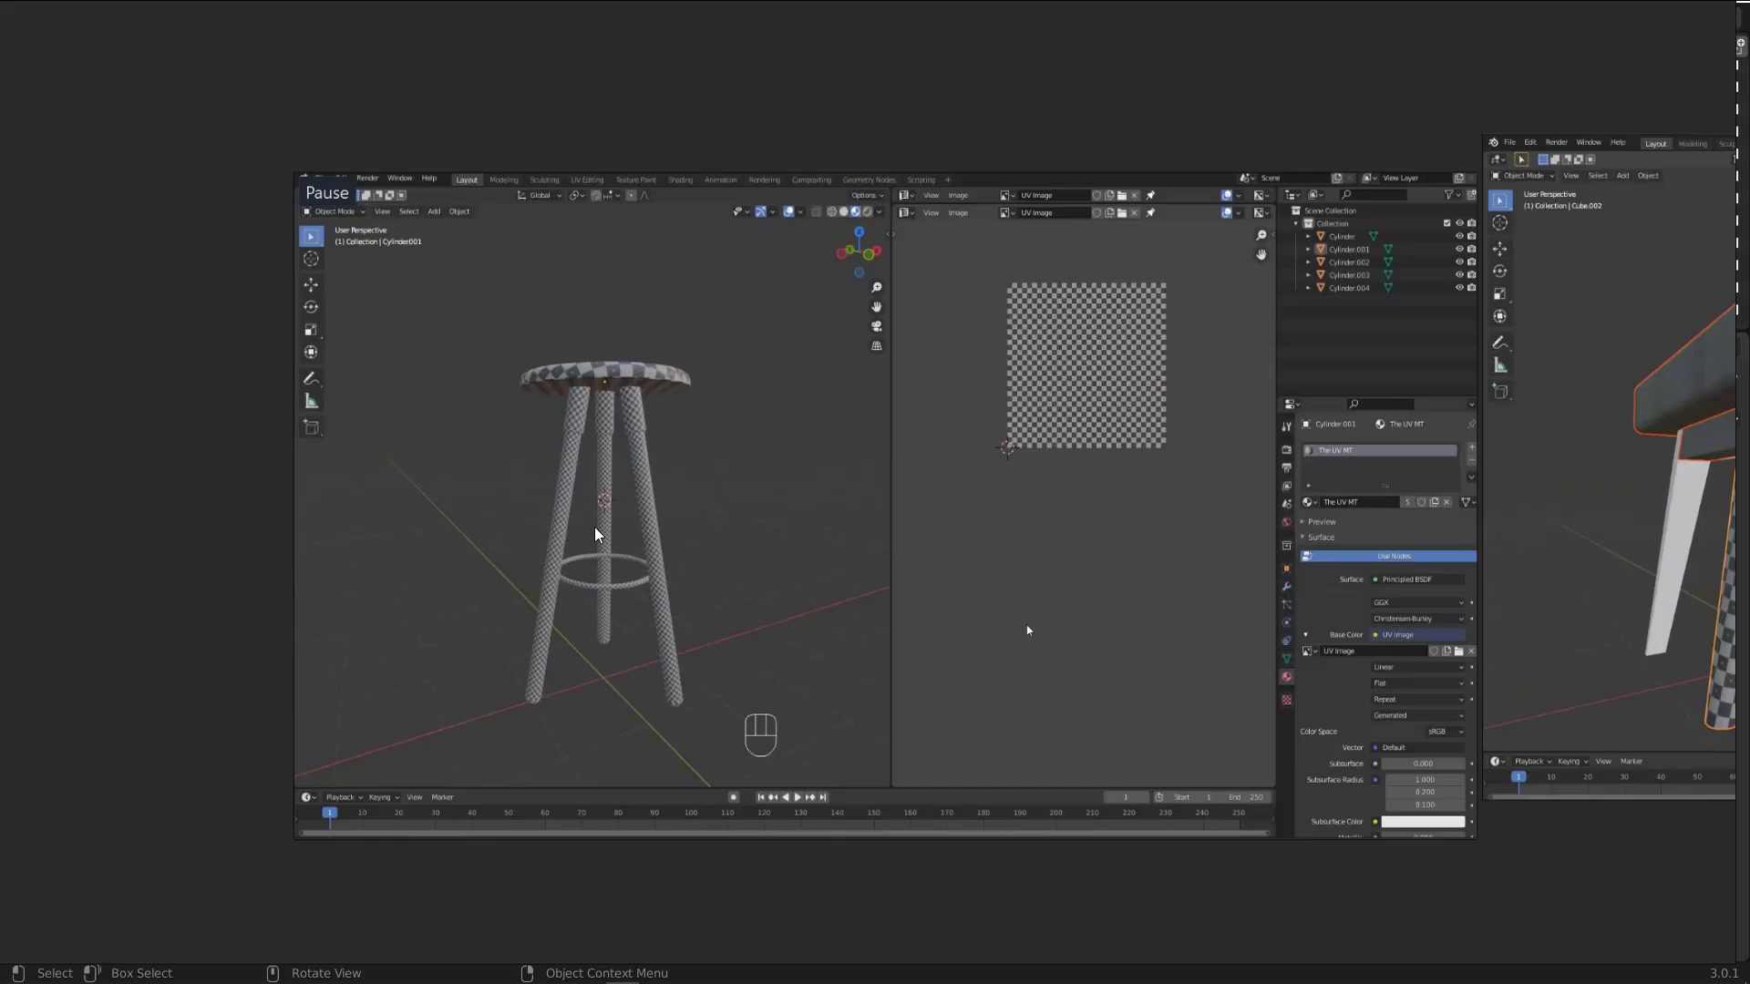
scroll(625, 333, up, 2)
scroll(518, 382, down, 2)
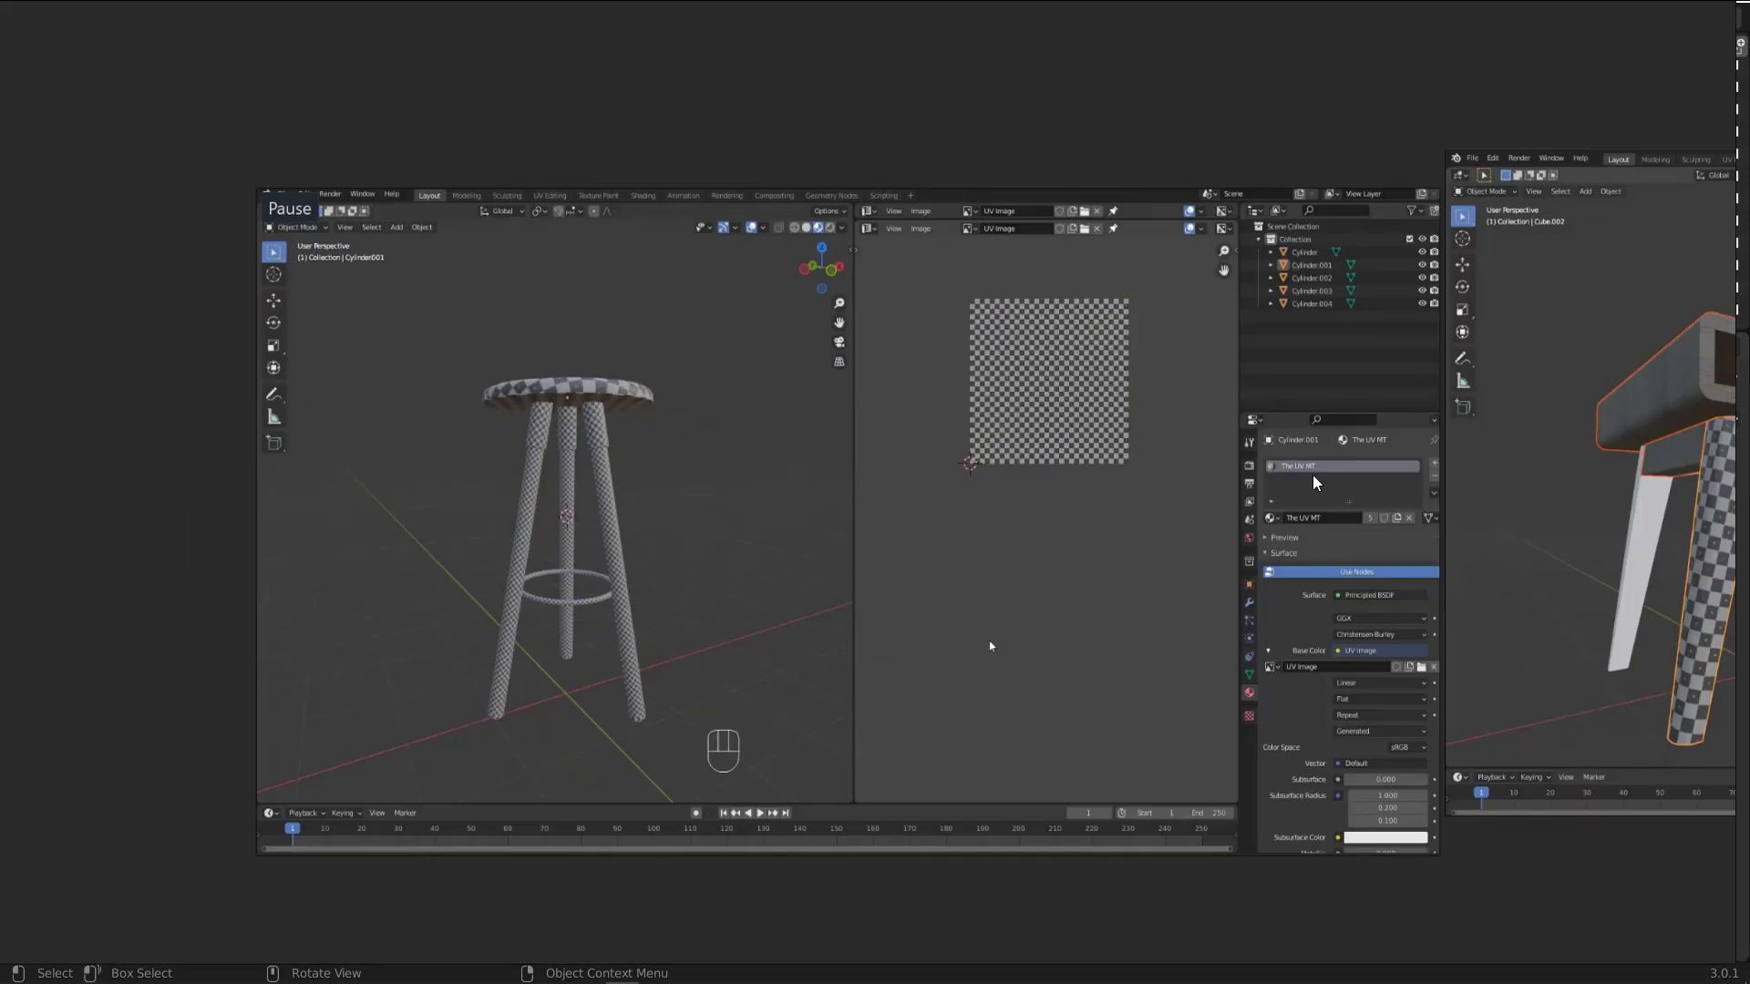
shift+middle_drag(990, 646, 745, 510)
scroll(766, 476, up, 4)
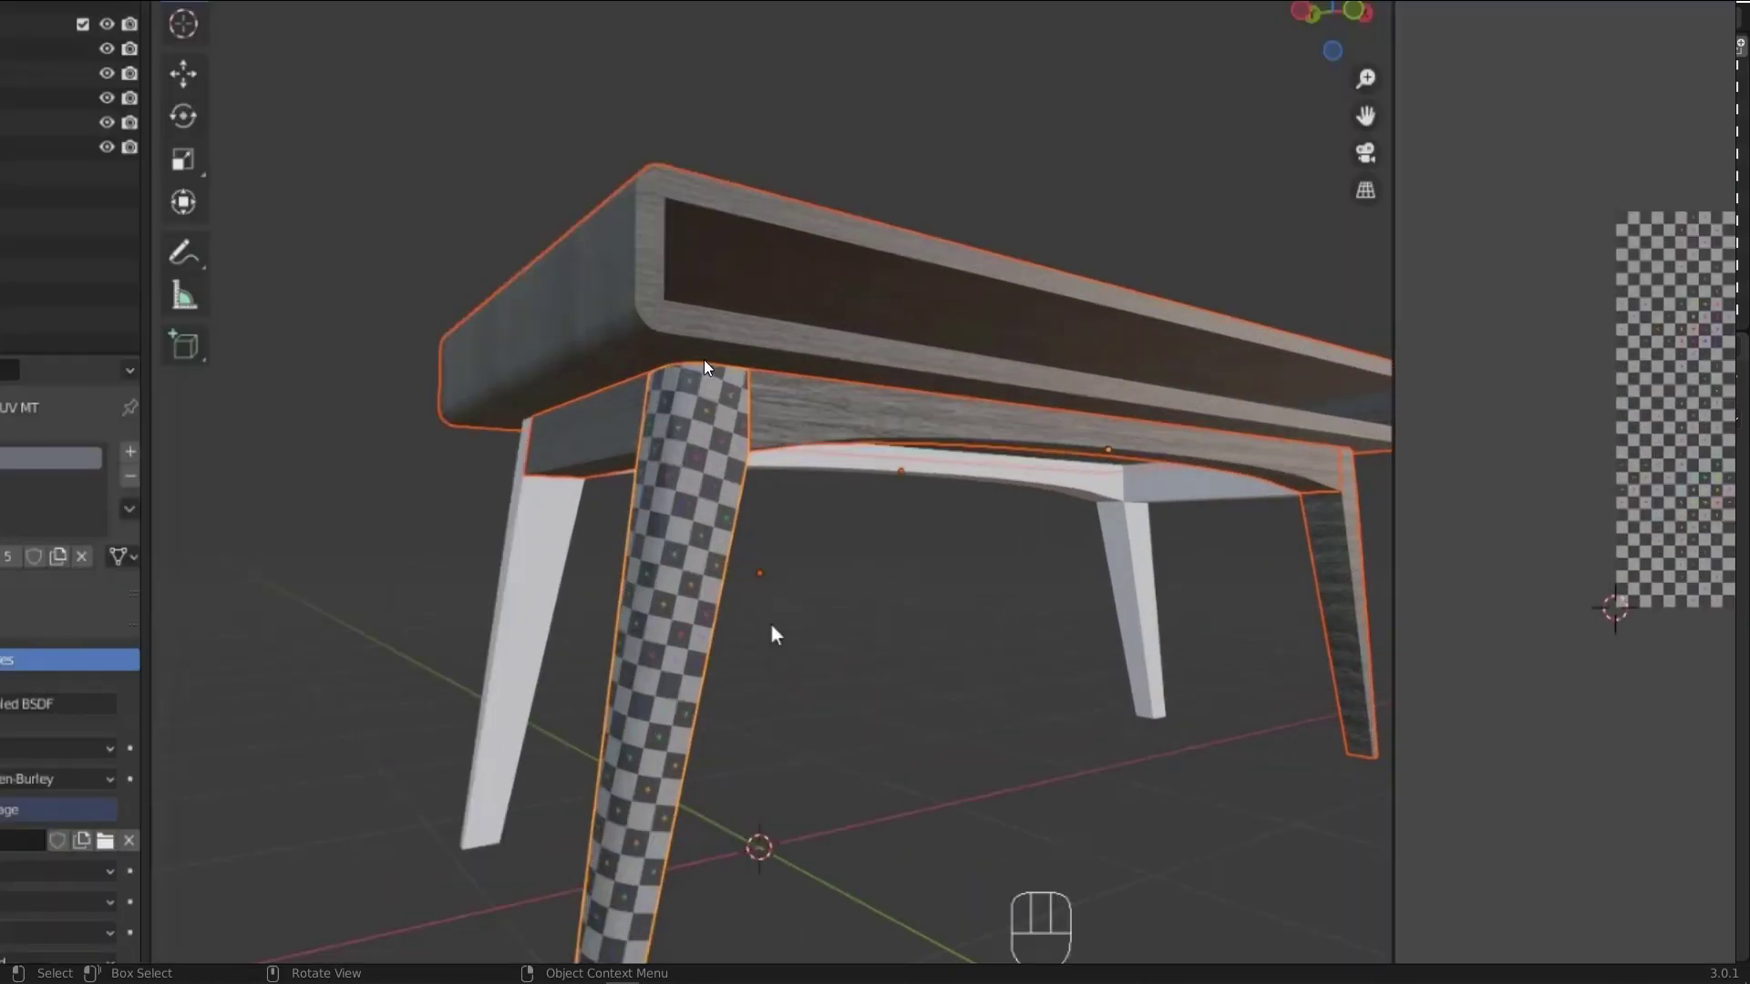
scroll(702, 373, up, 3)
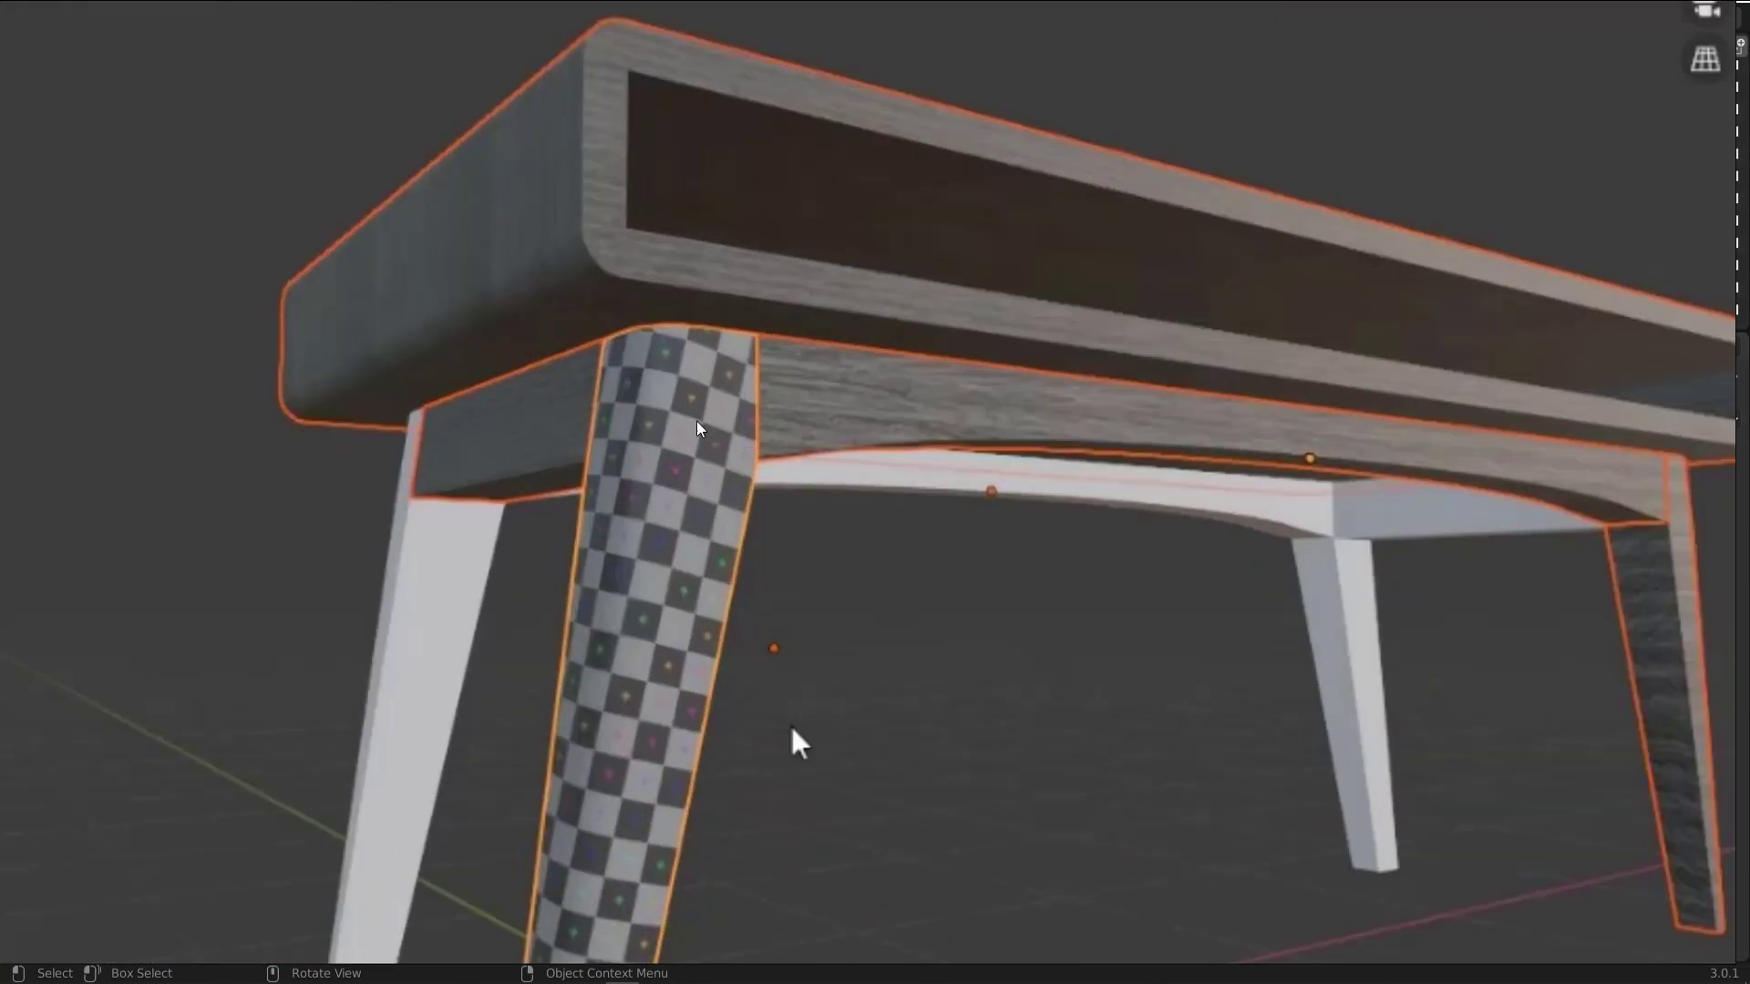